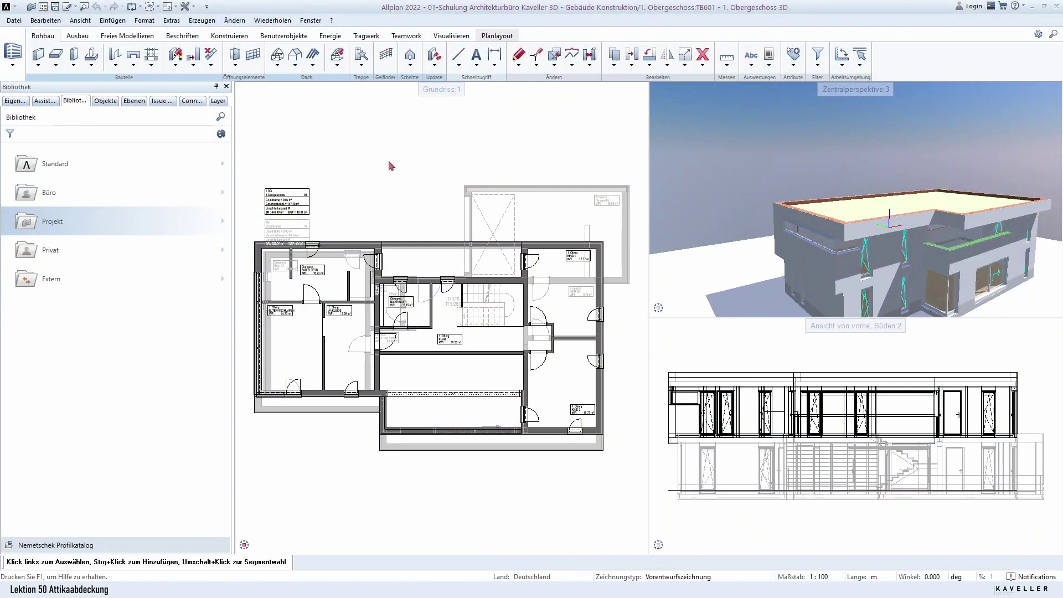
- Make drawing 604 '1.OG Decke' active and unload the Erdgeschoss drawings
{"action": "key", "text": "ctrl+o"}
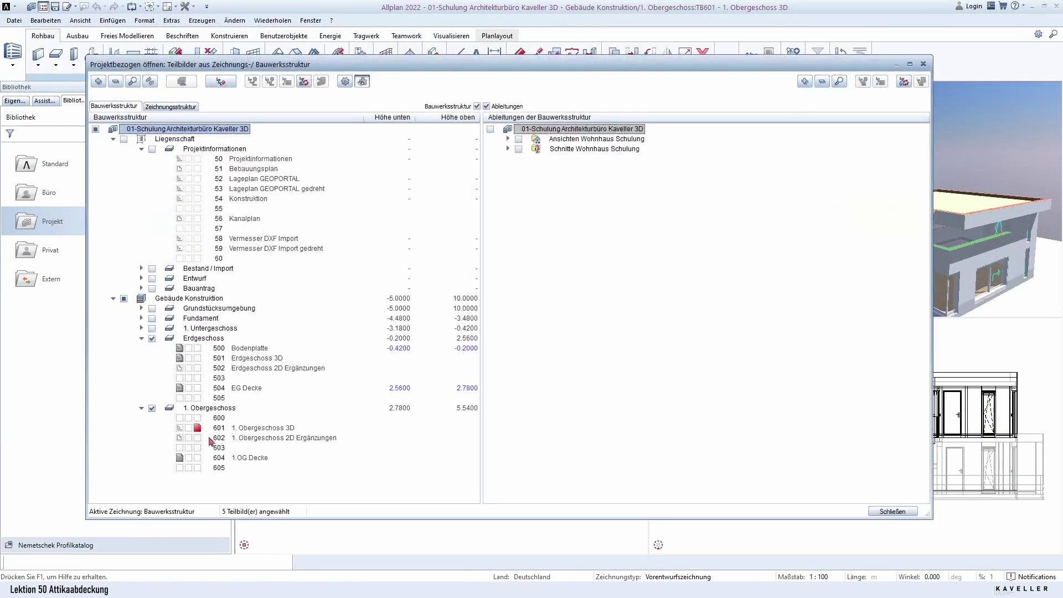
{"action": "left_click", "coordinate": [189, 433]}
{"action": "left_click", "coordinate": [197, 458]}
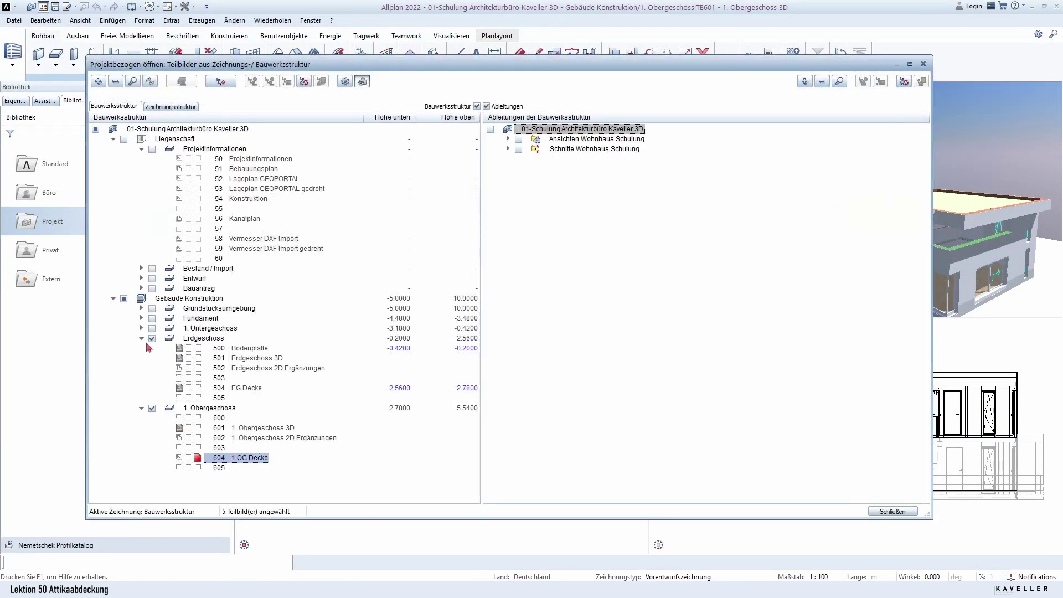
{"action": "left_click", "coordinate": [151, 338]}
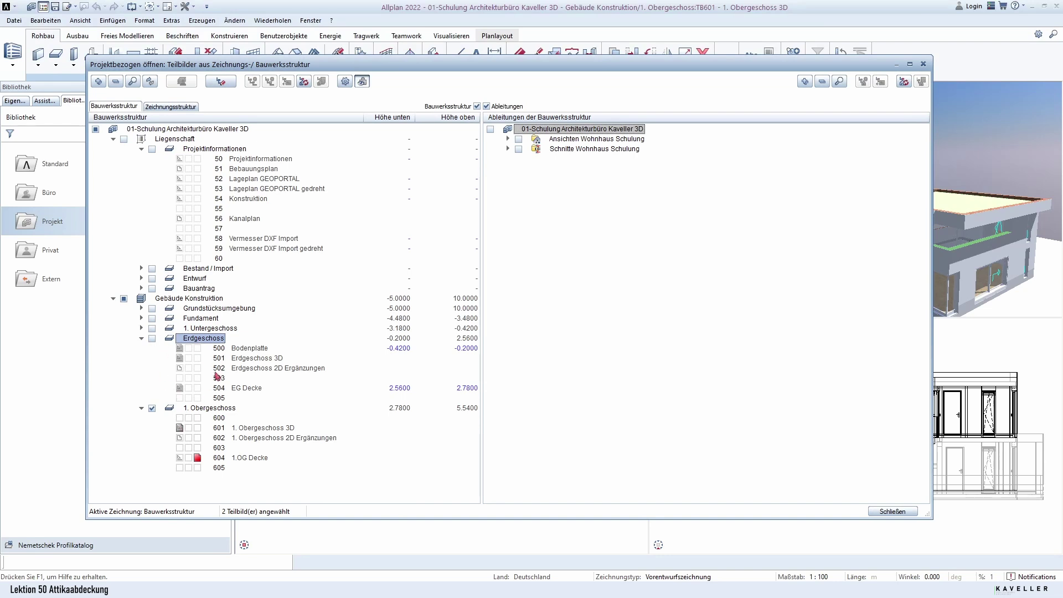
{"action": "left_click", "coordinate": [892, 511]}
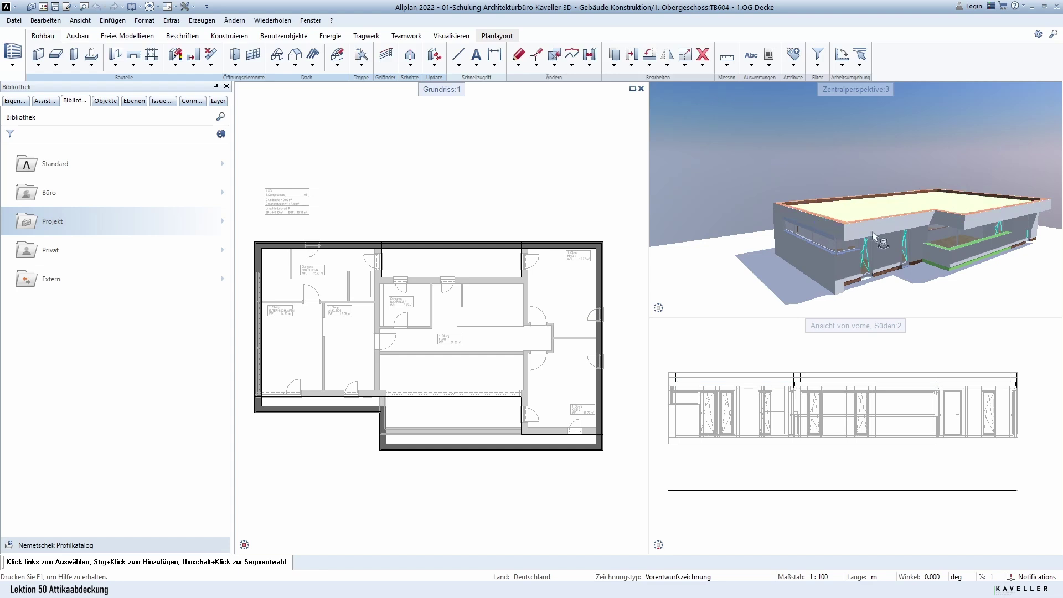
- Cut the roof insulation slab out of the 1.OG Decke drawing
{"action": "middle_click_drag", "start_coordinate": [858, 204], "coordinate": [839, 225]}
{"action": "scroll", "coordinate": [844, 238], "scroll_direction": "up", "scroll_amount": 5}
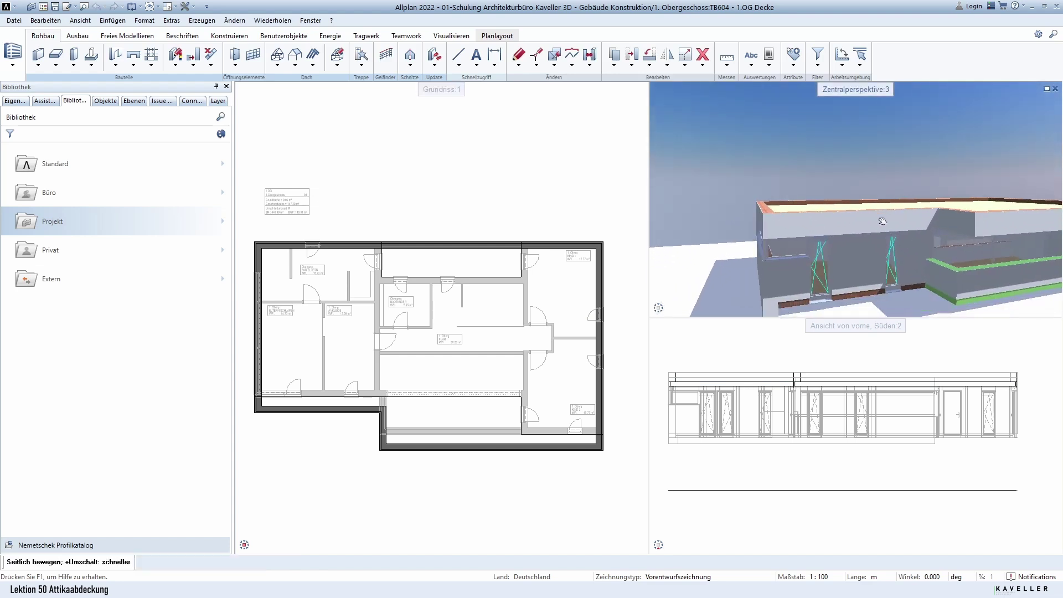
{"action": "middle_click_drag", "start_coordinate": [786, 228], "coordinate": [821, 193], "text": "shift"}
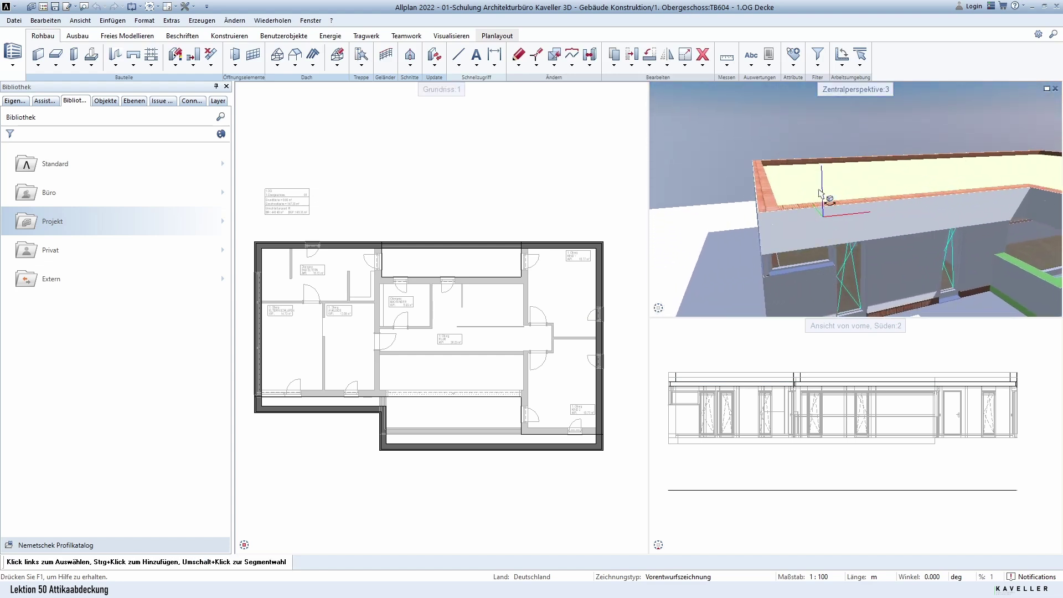
{"action": "left_click", "coordinate": [496, 316]}
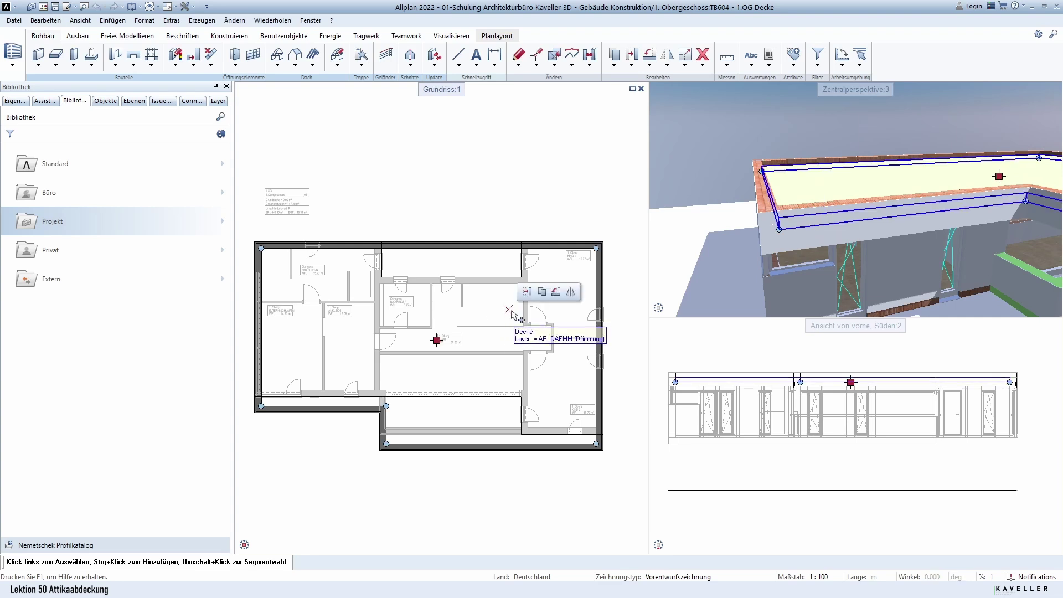
{"action": "left_click", "coordinate": [45, 21]}
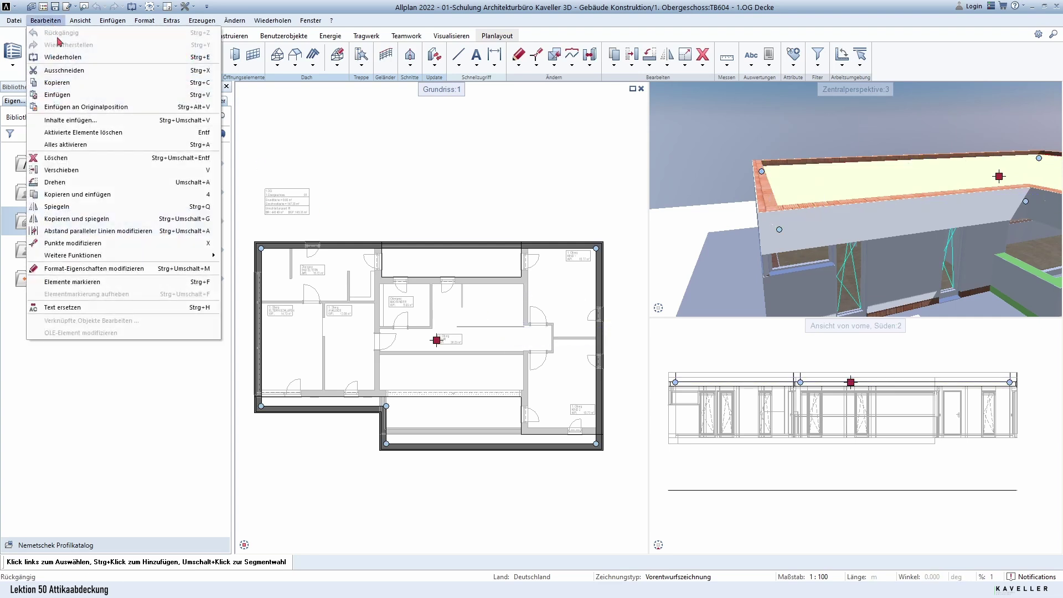
{"action": "left_click", "coordinate": [61, 70]}
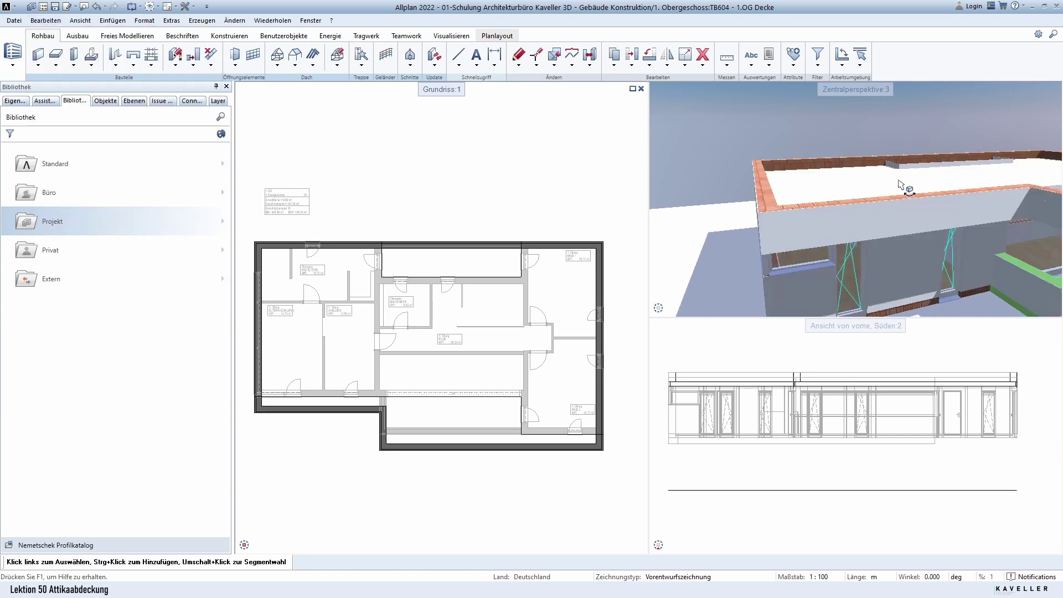
- Orbit and zoom the 3D view to inspect the bare brick parapet
{"action": "middle_click_drag", "start_coordinate": [899, 185], "coordinate": [809, 178], "text": "shift"}
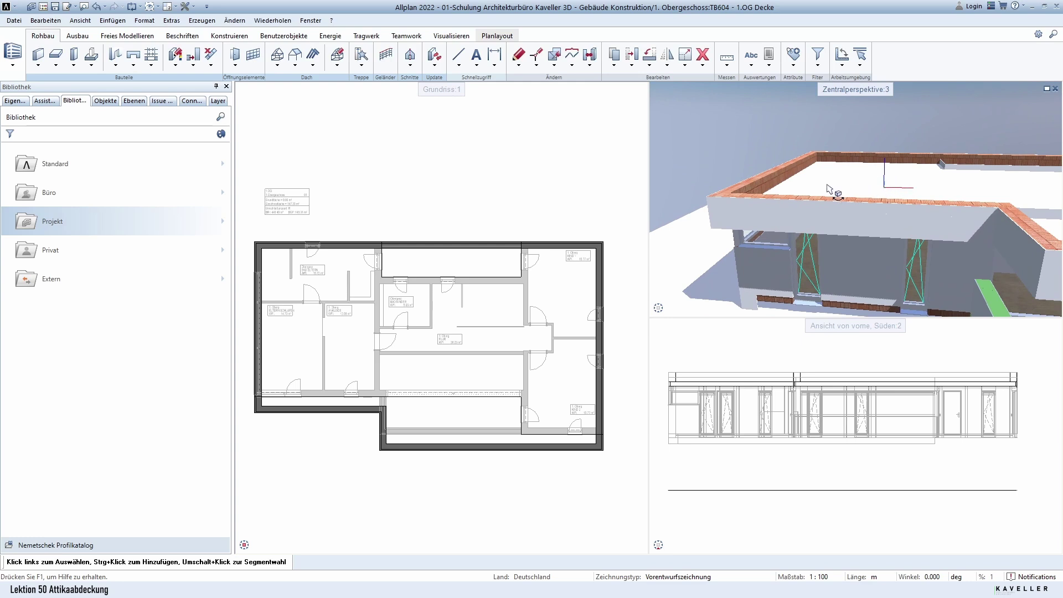
{"action": "scroll", "coordinate": [766, 182], "scroll_direction": "up", "scroll_amount": 5}
{"action": "scroll", "coordinate": [908, 206], "scroll_direction": "down", "scroll_amount": 2}
{"action": "scroll", "coordinate": [886, 208], "scroll_direction": "down", "scroll_amount": 1}
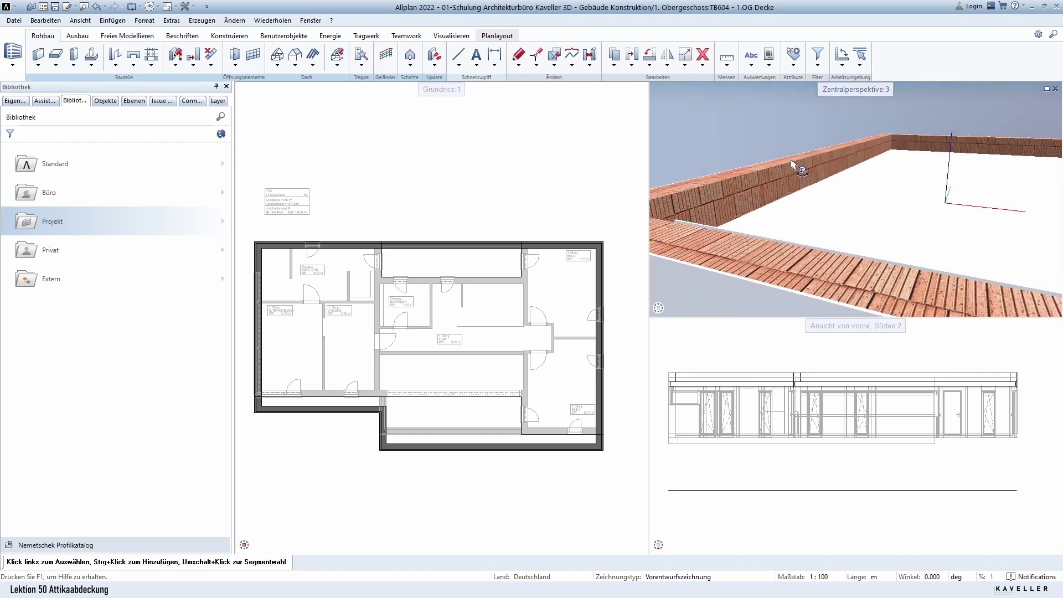
{"action": "middle_click_drag", "start_coordinate": [786, 163], "coordinate": [826, 190], "text": "shift"}
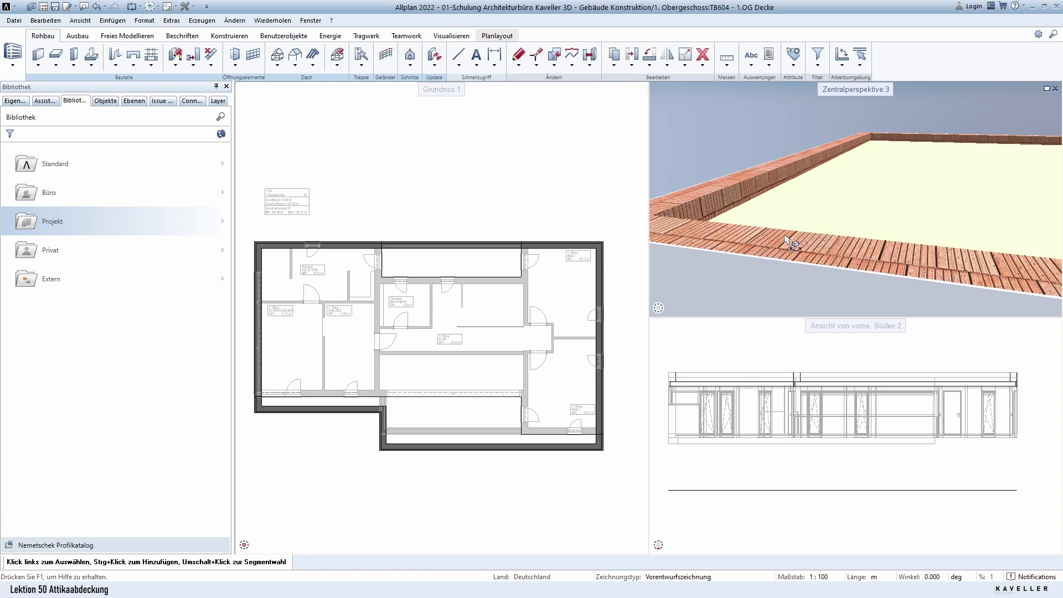
{"action": "middle_click_drag", "start_coordinate": [775, 210], "coordinate": [828, 213], "text": "shift"}
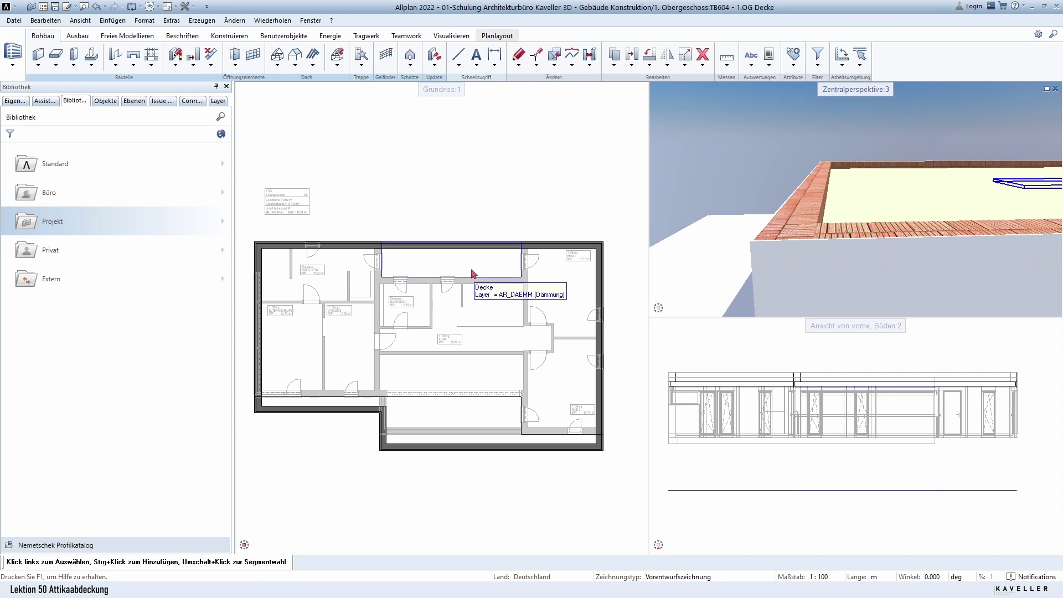
{"action": "scroll", "coordinate": [346, 302], "scroll_direction": "down", "scroll_amount": 1}
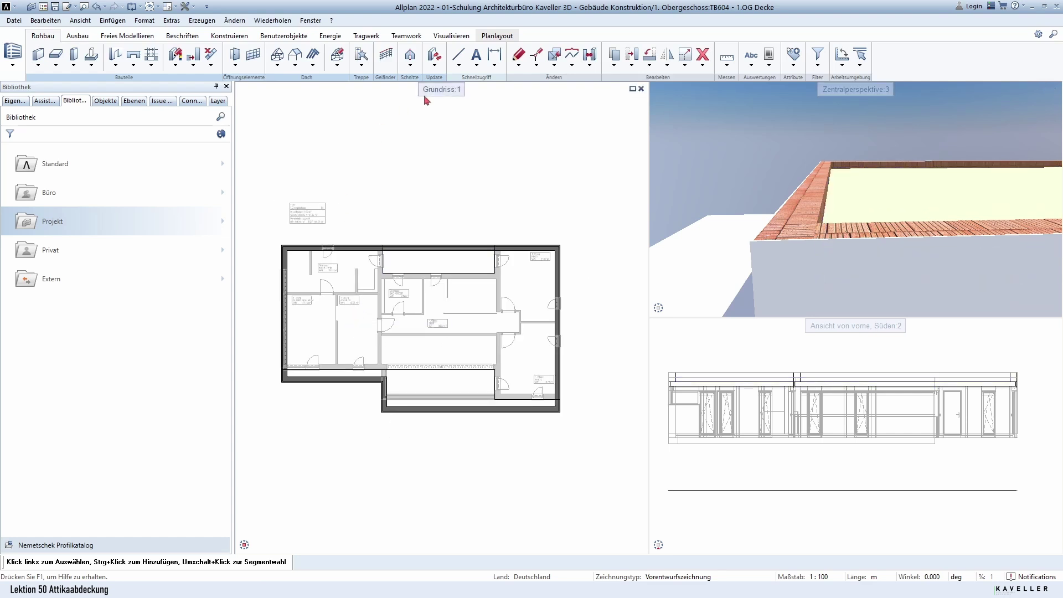
- Draw a 0.405 m horizontal line (0.365+0.04) from the guide intersection
{"action": "left_click", "coordinate": [459, 56]}
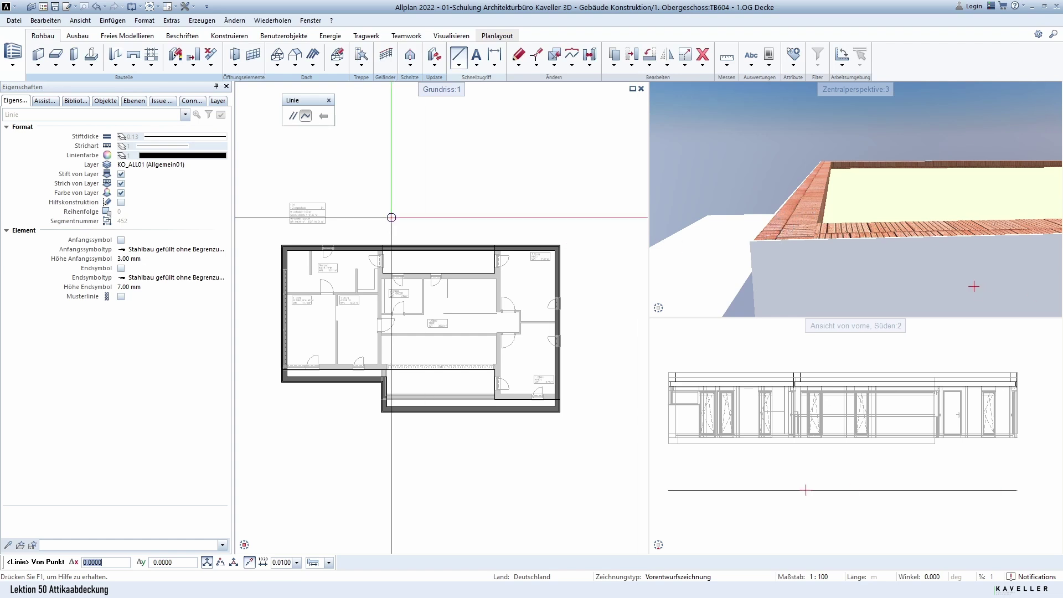
{"action": "scroll", "coordinate": [407, 194], "scroll_direction": "up", "scroll_amount": 1}
{"action": "scroll", "coordinate": [411, 191], "scroll_direction": "up", "scroll_amount": 1}
{"action": "left_click", "coordinate": [411, 191]}
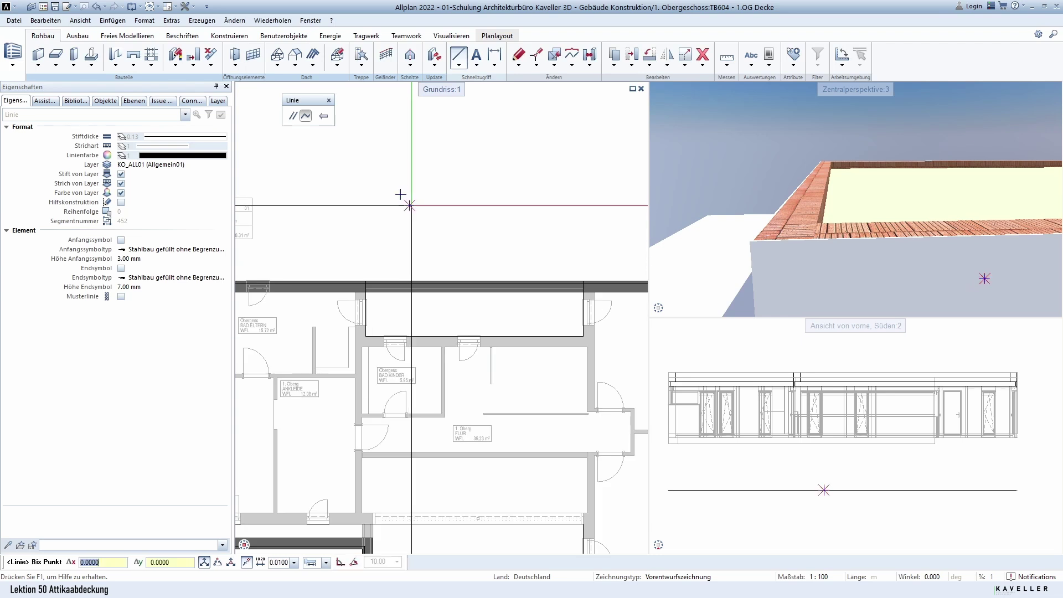
{"action": "scroll", "coordinate": [409, 197], "scroll_direction": "up", "scroll_amount": 1}
{"action": "scroll", "coordinate": [402, 202], "scroll_direction": "up", "scroll_amount": 1}
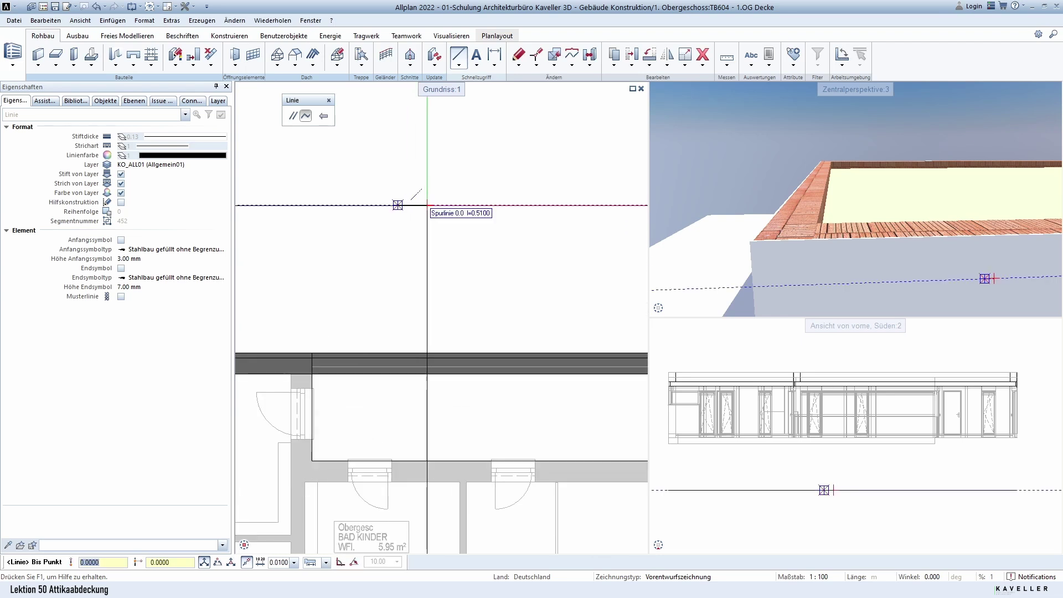
{"action": "type", "text": "0,365+."}
{"action": "type", "text": "0"}
{"action": "key", "text": "Return"}
{"action": "scroll", "coordinate": [447, 232], "scroll_direction": "up", "scroll_amount": 3}
{"action": "key", "text": "Escape"}
- Add a 0.04 m vertical segment at the line's end and close the rectangle
{"action": "left_click", "coordinate": [439, 225]}
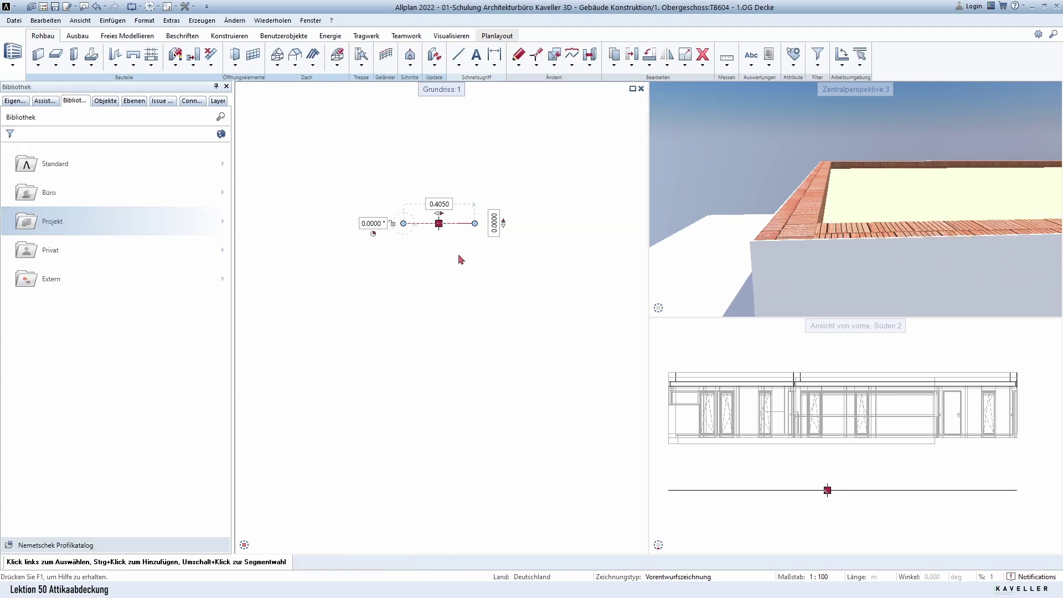
{"action": "right_click", "coordinate": [468, 224]}
{"action": "right_click", "coordinate": [468, 224]}
{"action": "left_click", "coordinate": [475, 223]}
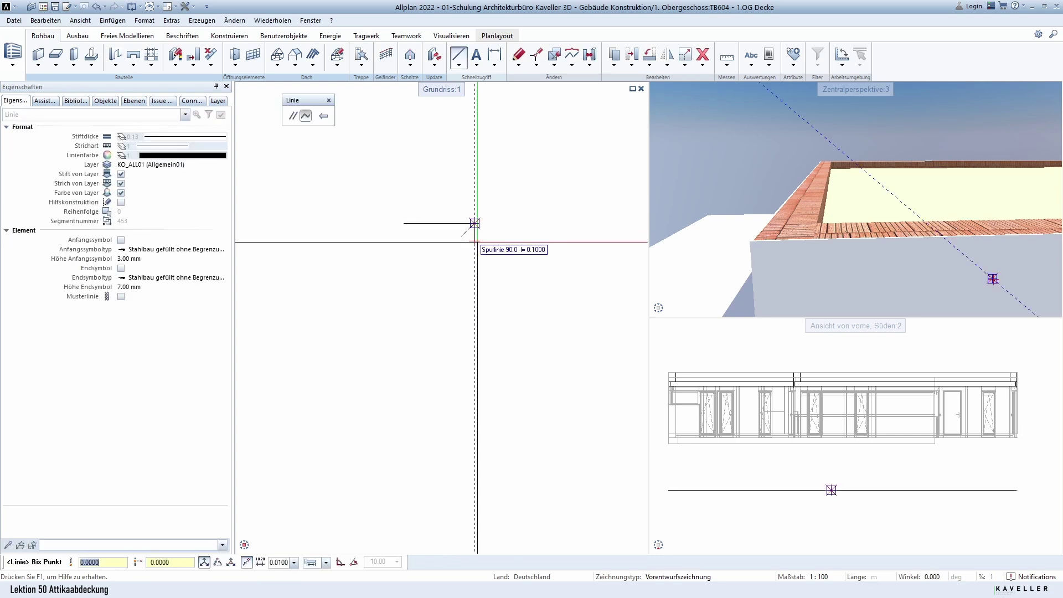
{"action": "type", "text": ".04"}
{"action": "key", "text": "Return"}
{"action": "scroll", "coordinate": [406, 232], "scroll_direction": "up", "scroll_amount": 2}
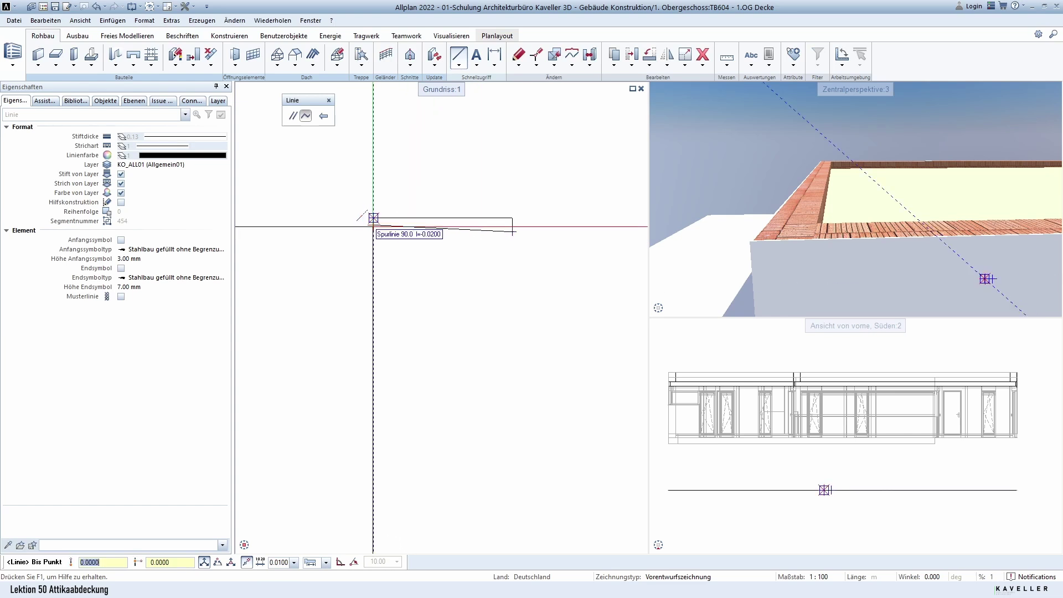
{"action": "left_click", "coordinate": [373, 231]}
{"action": "key", "text": "Escape"}
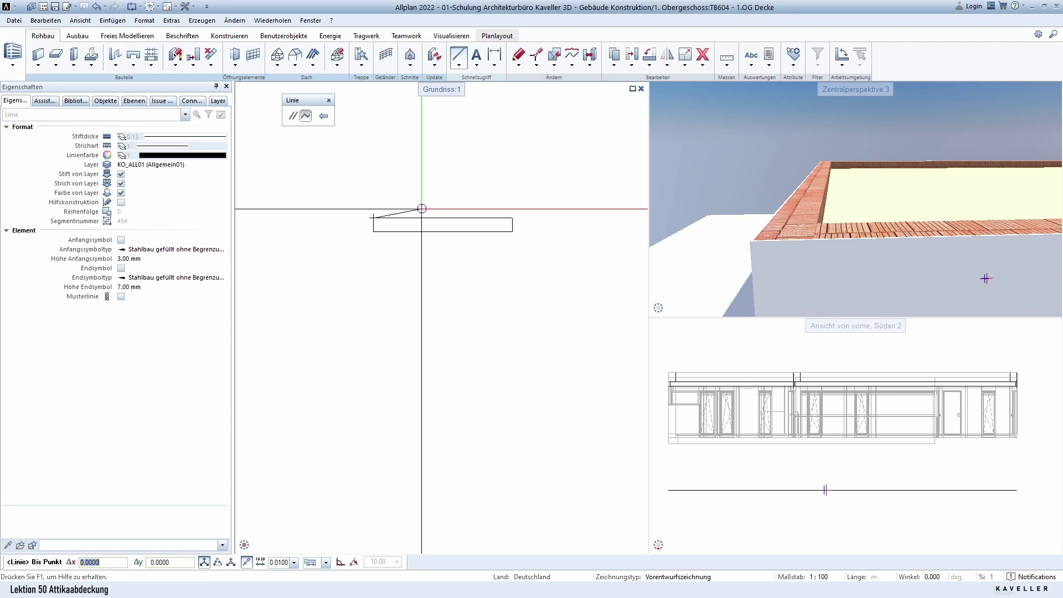
{"action": "key", "text": "Escape"}
- Check the rectangle's 0.405 m top edge and 0.04 m height
{"action": "left_click", "coordinate": [394, 219]}
{"action": "scroll", "coordinate": [443, 221], "scroll_direction": "up", "scroll_amount": 2}
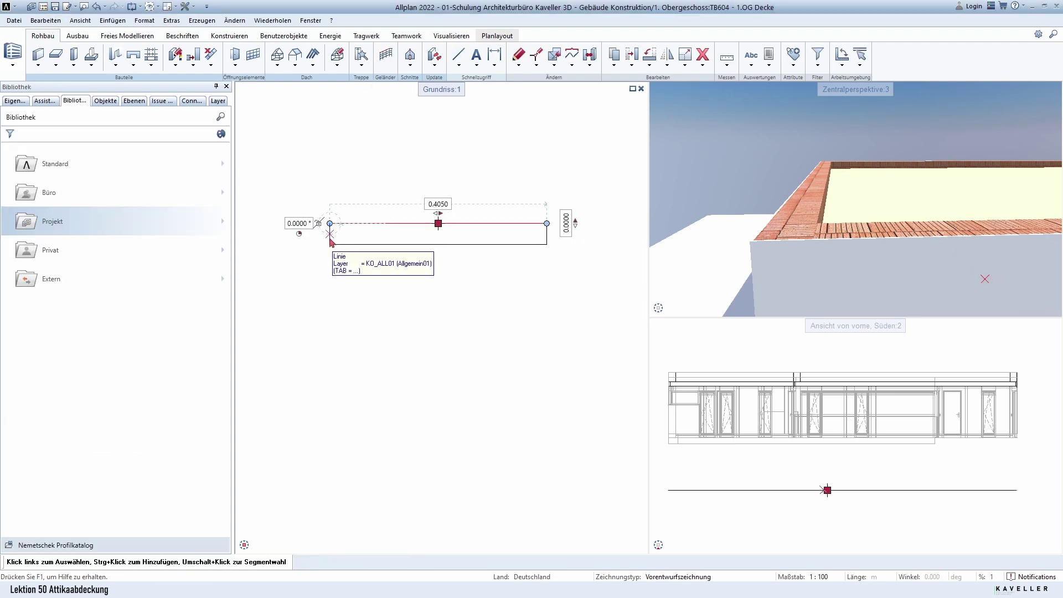
{"action": "left_click", "coordinate": [330, 235]}
{"action": "scroll", "coordinate": [330, 236], "scroll_direction": "up", "scroll_amount": 3}
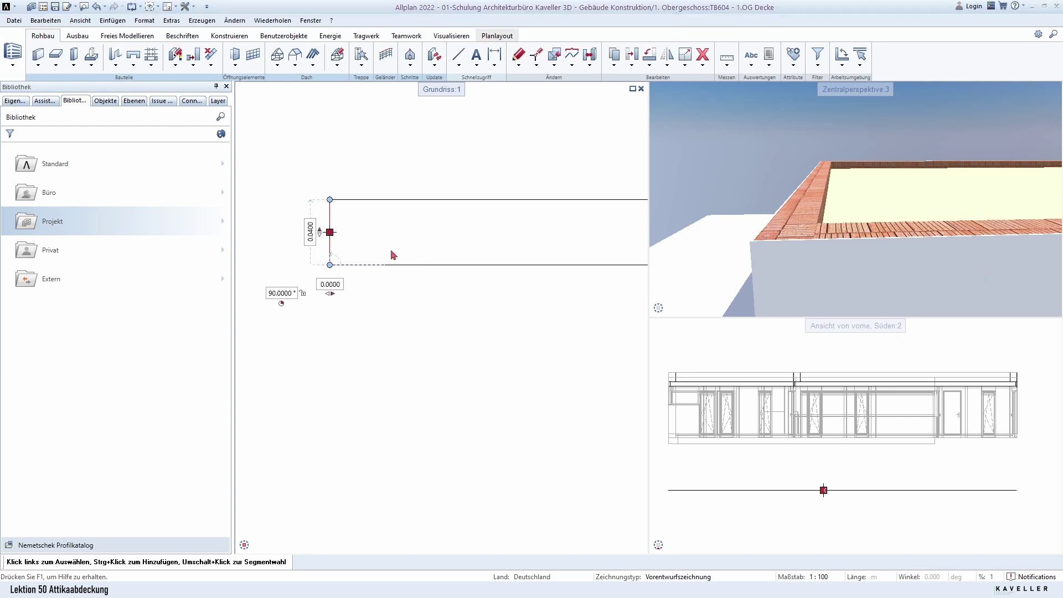
{"action": "scroll", "coordinate": [372, 270], "scroll_direction": "down", "scroll_amount": 3}
{"action": "key", "text": "Escape"}
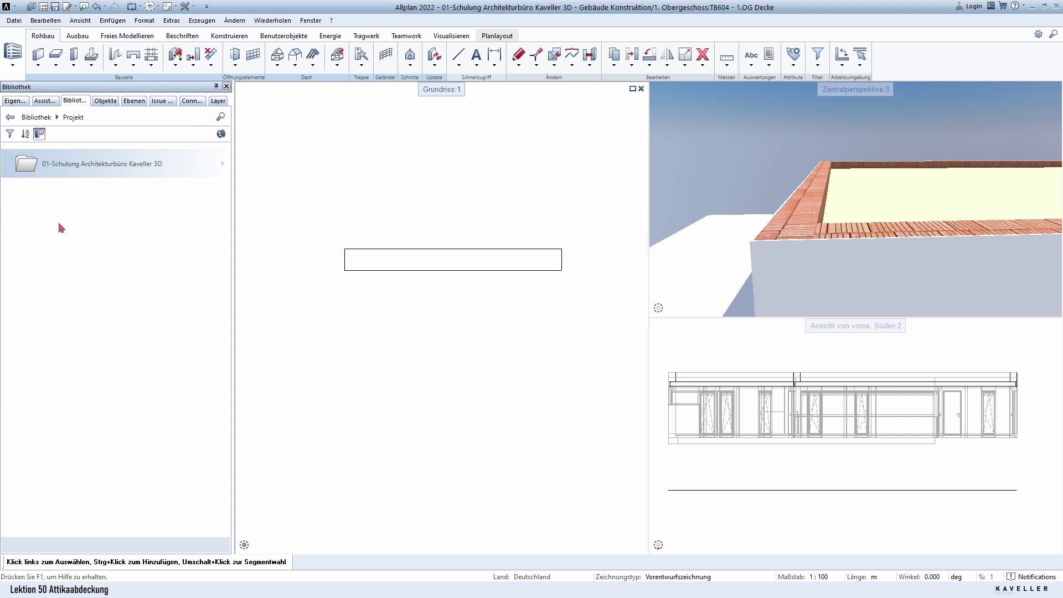
- Browse the library to the training project's Profile folder
{"action": "left_click", "coordinate": [76, 102]}
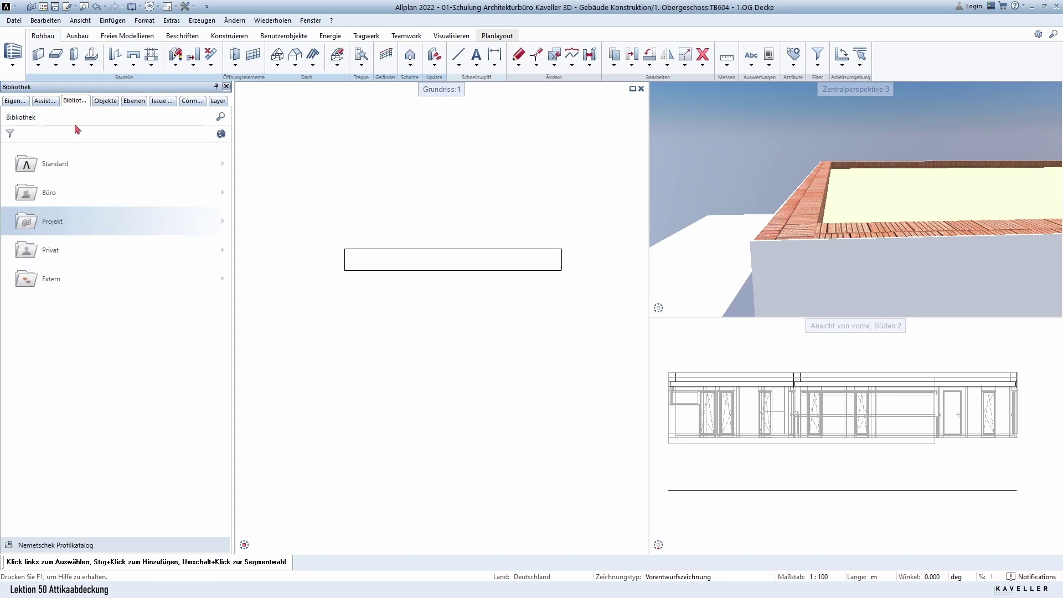
{"action": "left_click", "coordinate": [58, 227]}
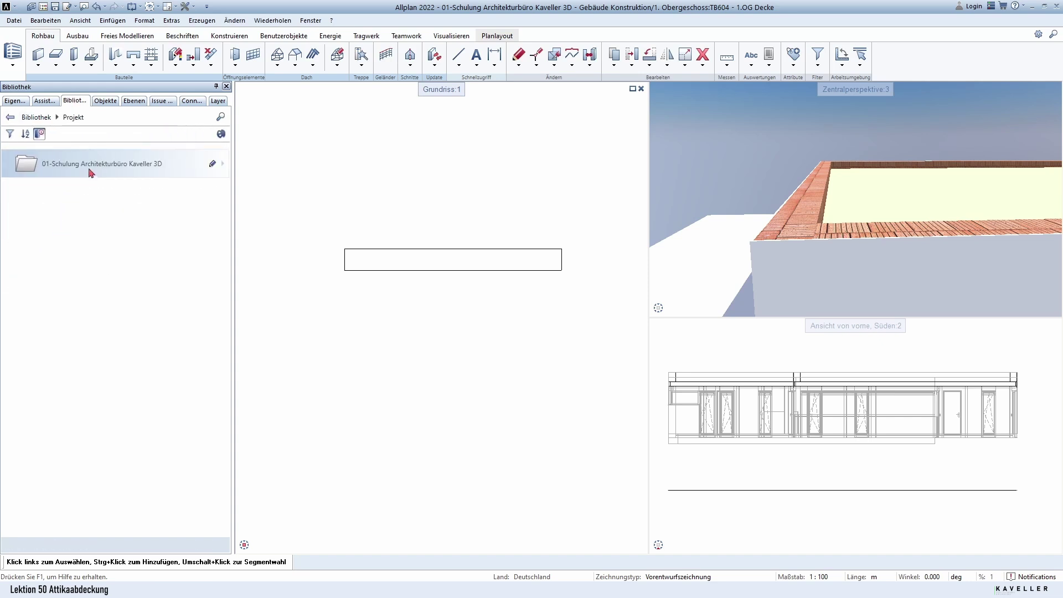
{"action": "left_click", "coordinate": [99, 173]}
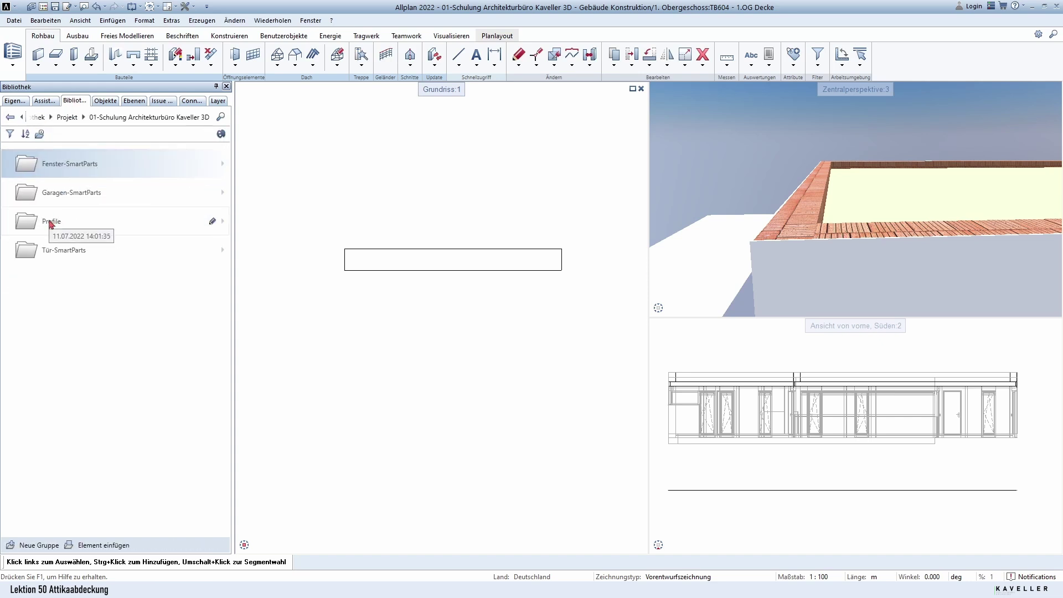
{"action": "left_click", "coordinate": [51, 224]}
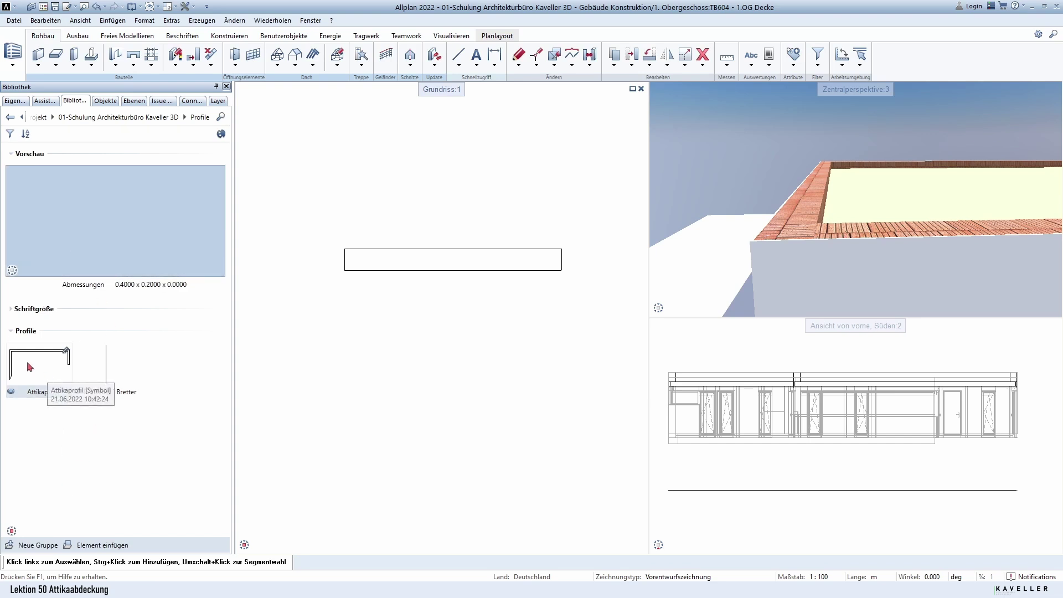
{"action": "left_click", "coordinate": [46, 371]}
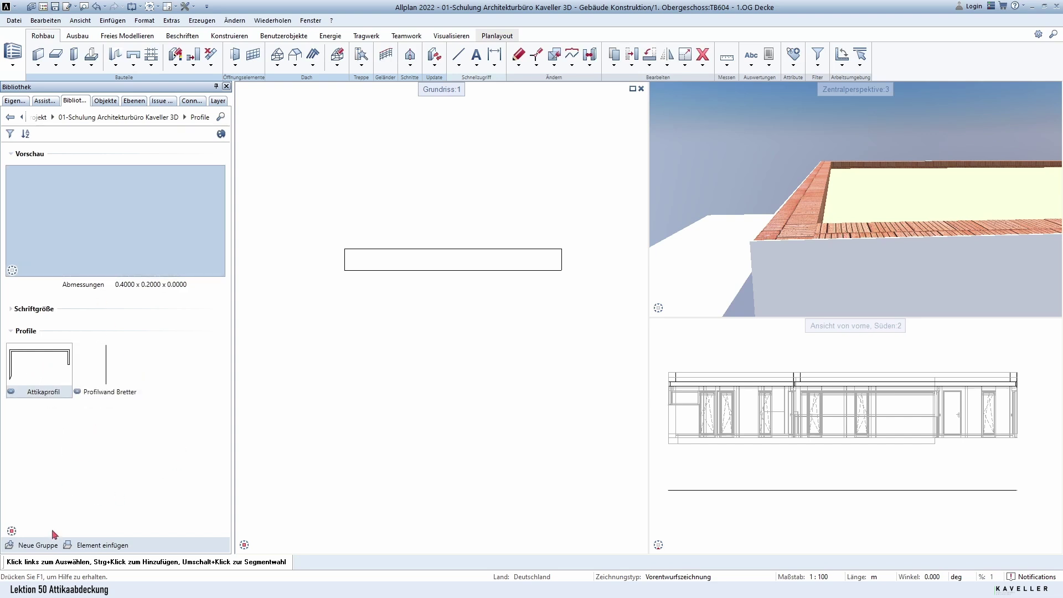
- Save the rectangle as simple symbol 'Natursteinabdeckung', origin at its corner
{"action": "left_click", "coordinate": [67, 545]}
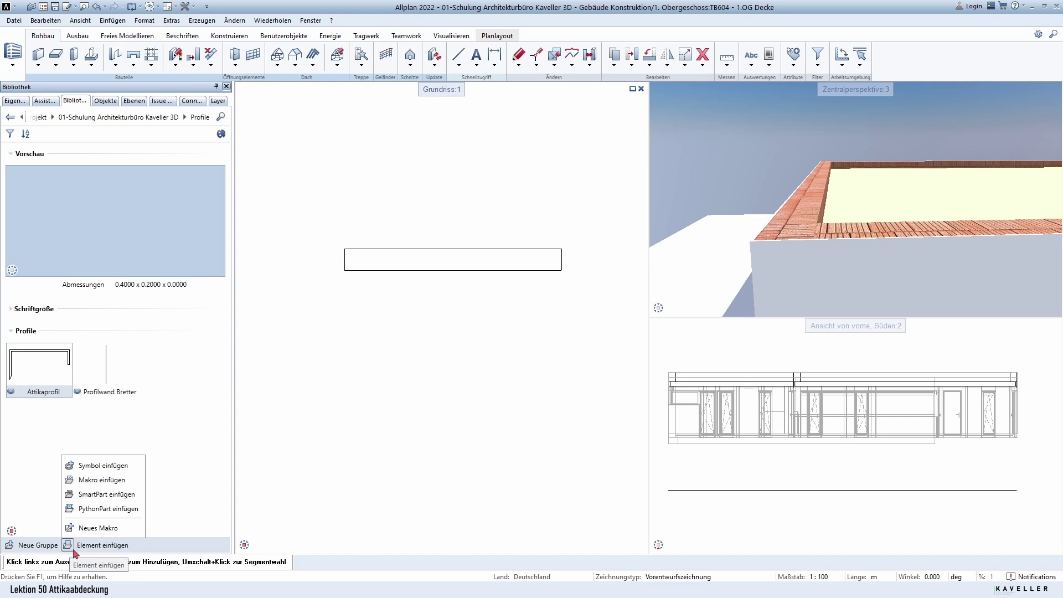
{"action": "left_click", "coordinate": [81, 466]}
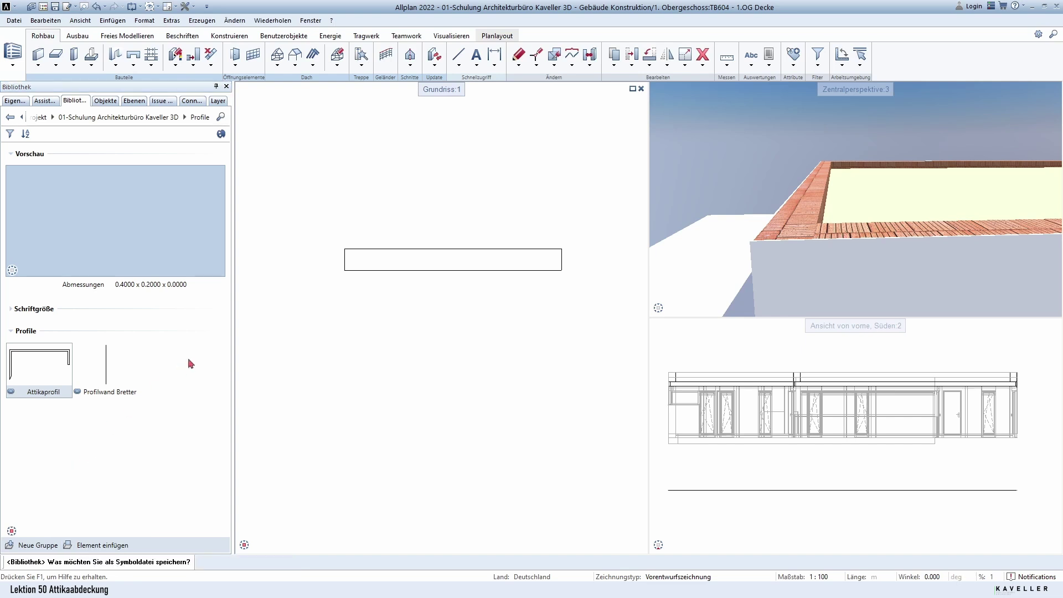
{"action": "left_click", "coordinate": [101, 545]}
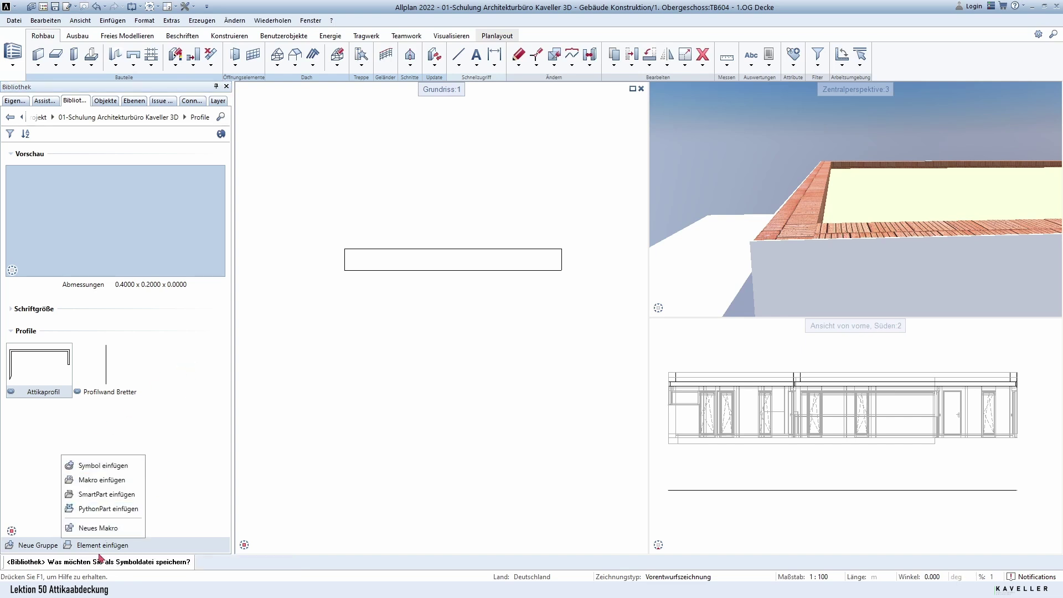
{"action": "left_click", "coordinate": [49, 570]}
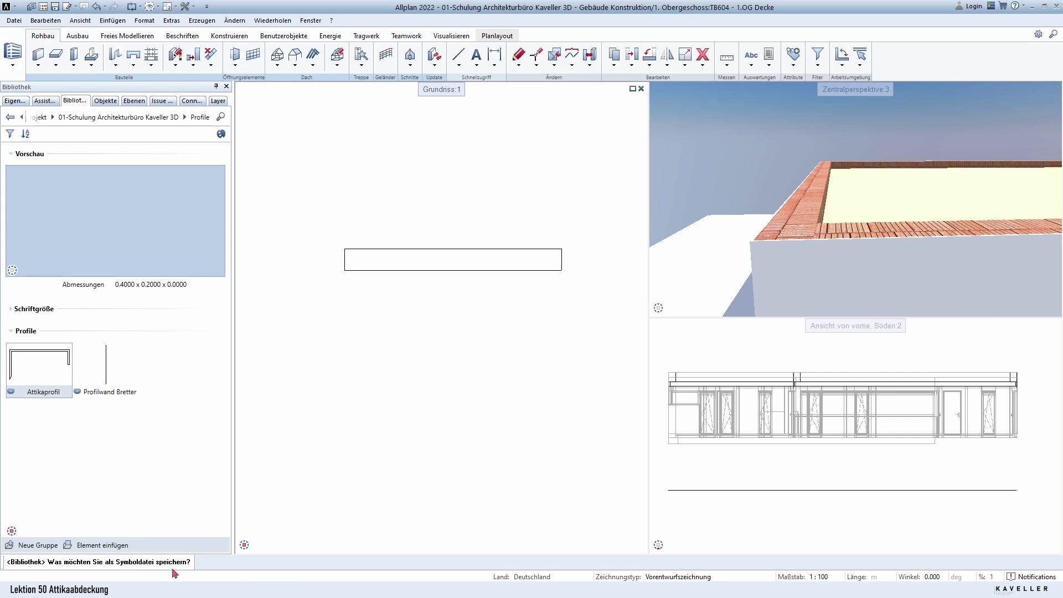
{"action": "left_click_drag", "start_coordinate": [299, 225], "coordinate": [622, 302]}
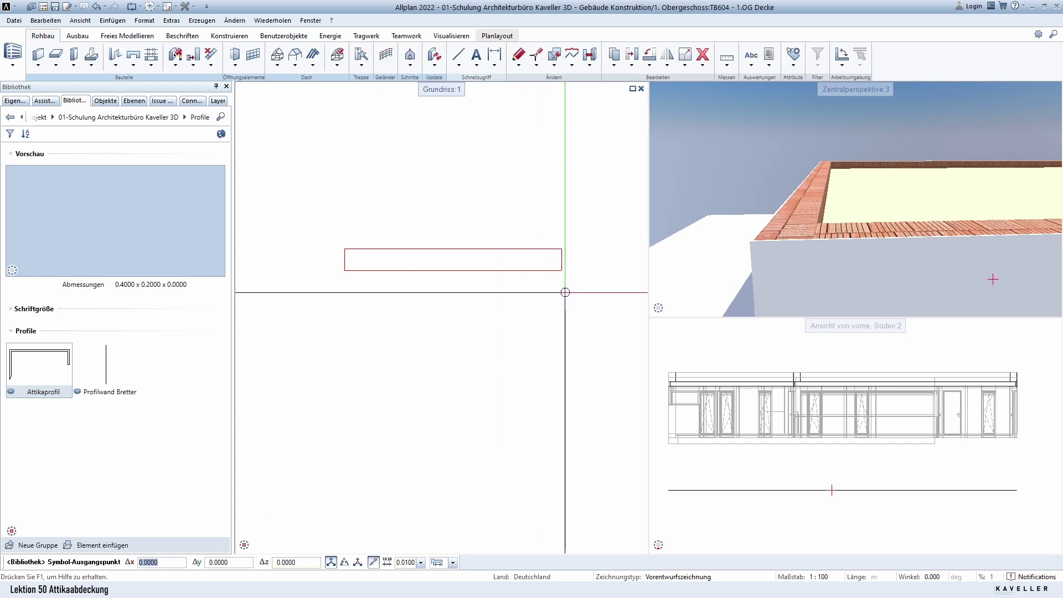
{"action": "left_click", "coordinate": [562, 271]}
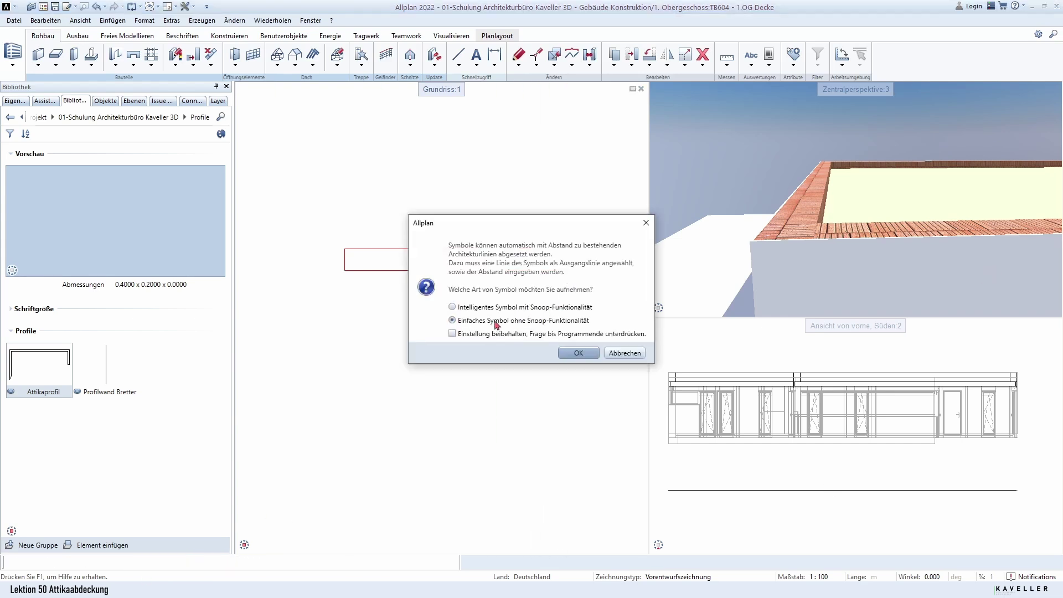
{"action": "left_click", "coordinate": [576, 351]}
{"action": "type", "text": "Natursteinabd"}
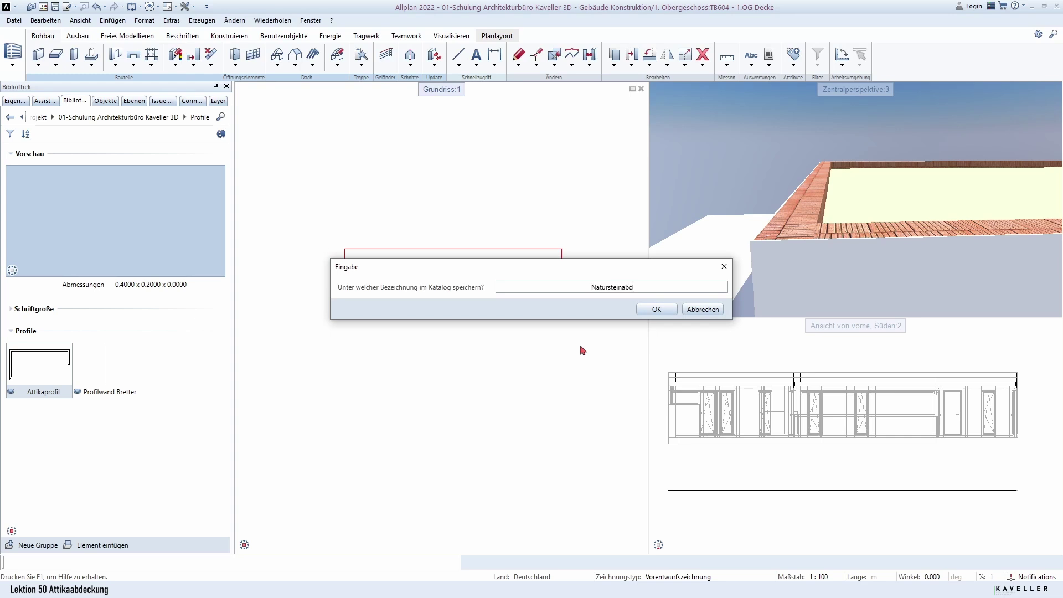
{"action": "type", "text": "eckung"}
{"action": "left_click", "coordinate": [659, 311]}
{"action": "scroll", "coordinate": [434, 305], "scroll_direction": "down", "scroll_amount": 3}
- Start the Profilwand tool and bring up its properties dialog beside the plan
{"action": "scroll", "coordinate": [511, 321], "scroll_direction": "down", "scroll_amount": 6}
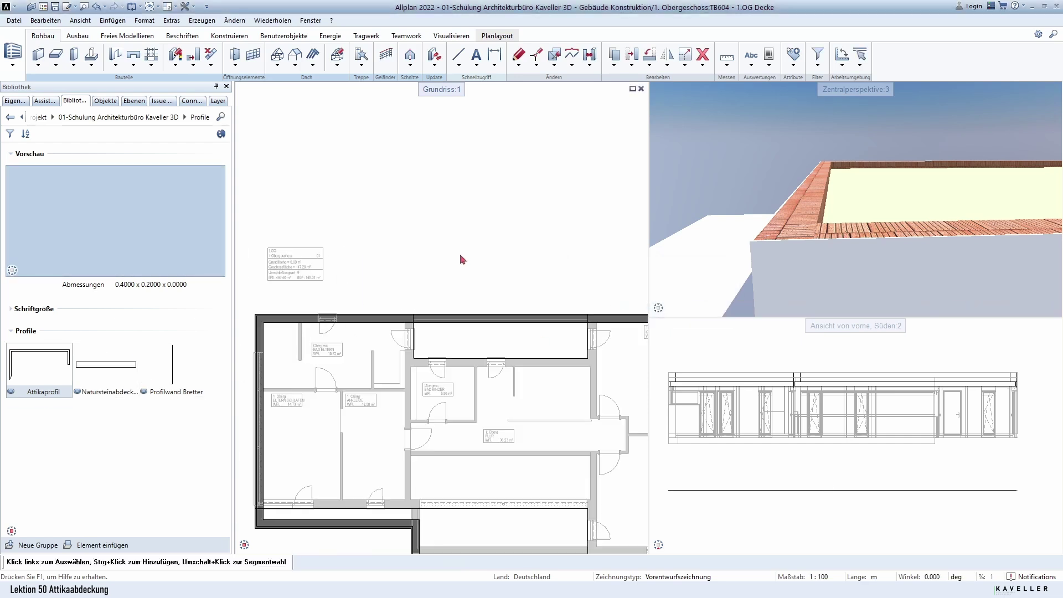
{"action": "scroll", "coordinate": [437, 213], "scroll_direction": "up", "scroll_amount": 2}
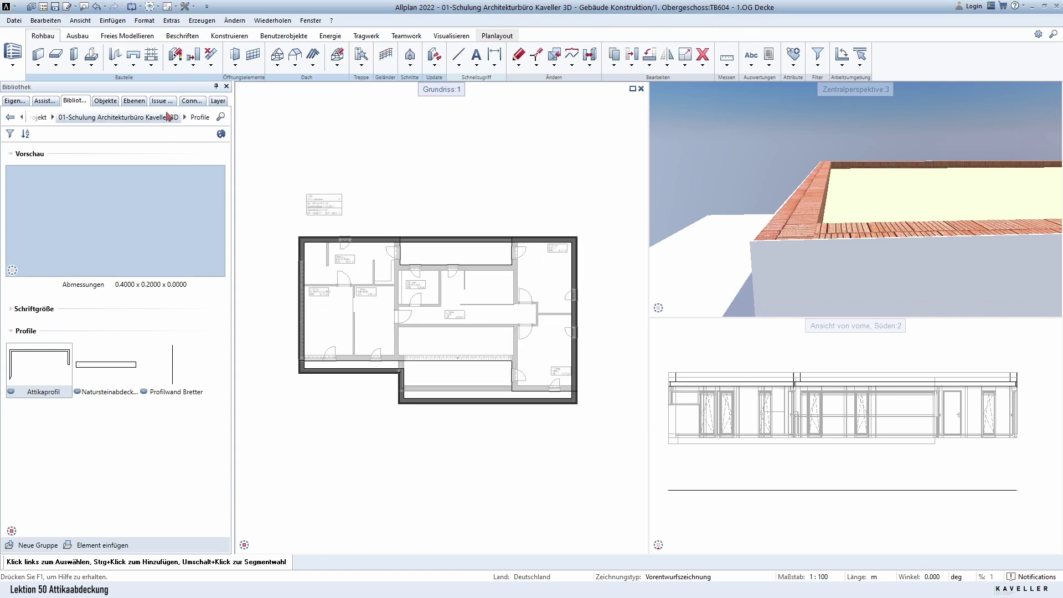
{"action": "left_click", "coordinate": [40, 67]}
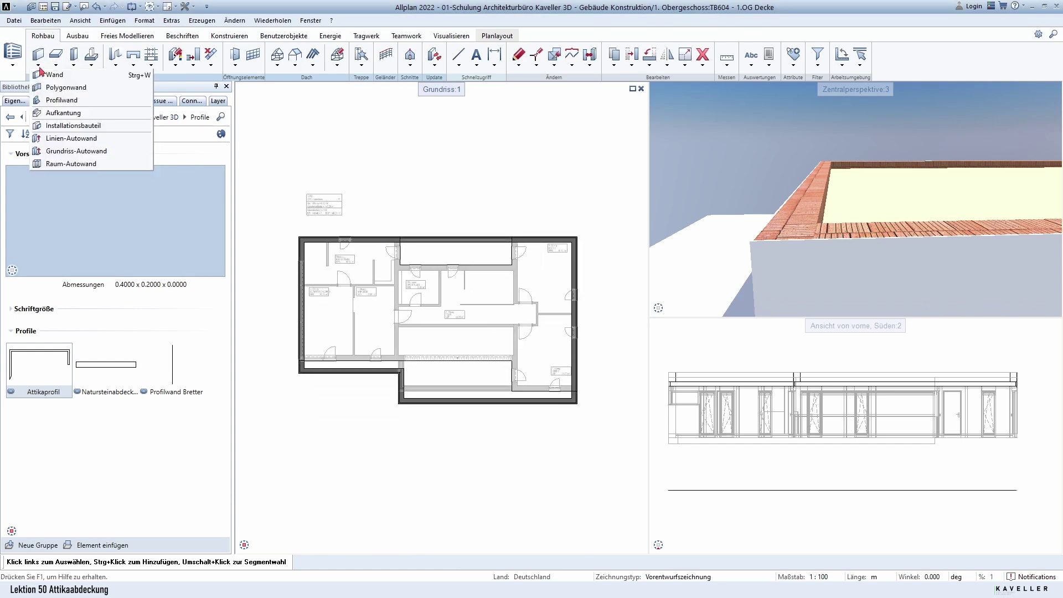
{"action": "left_click", "coordinate": [63, 101]}
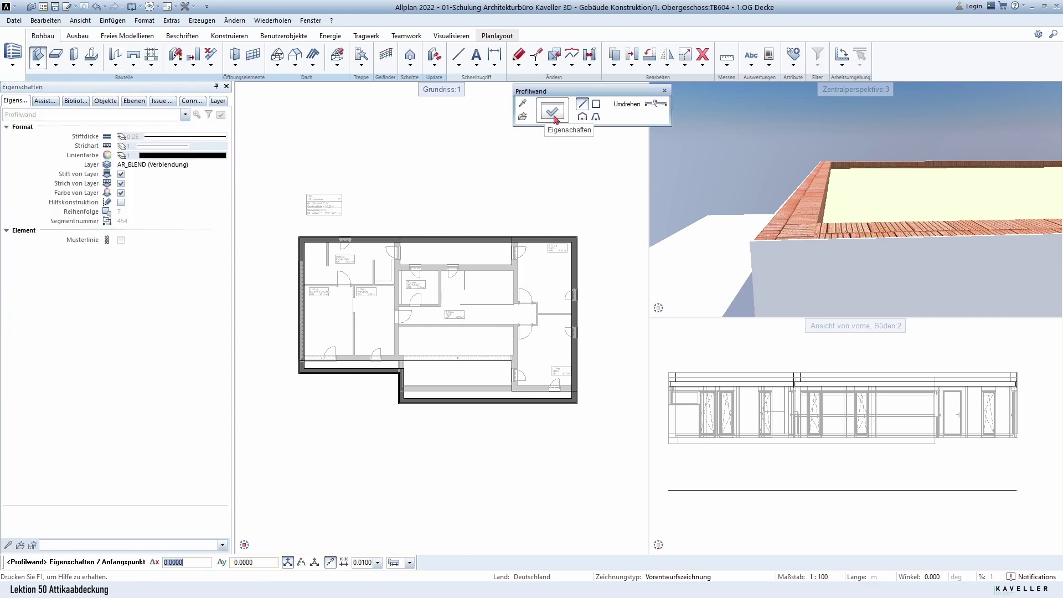
{"action": "left_click", "coordinate": [556, 120]}
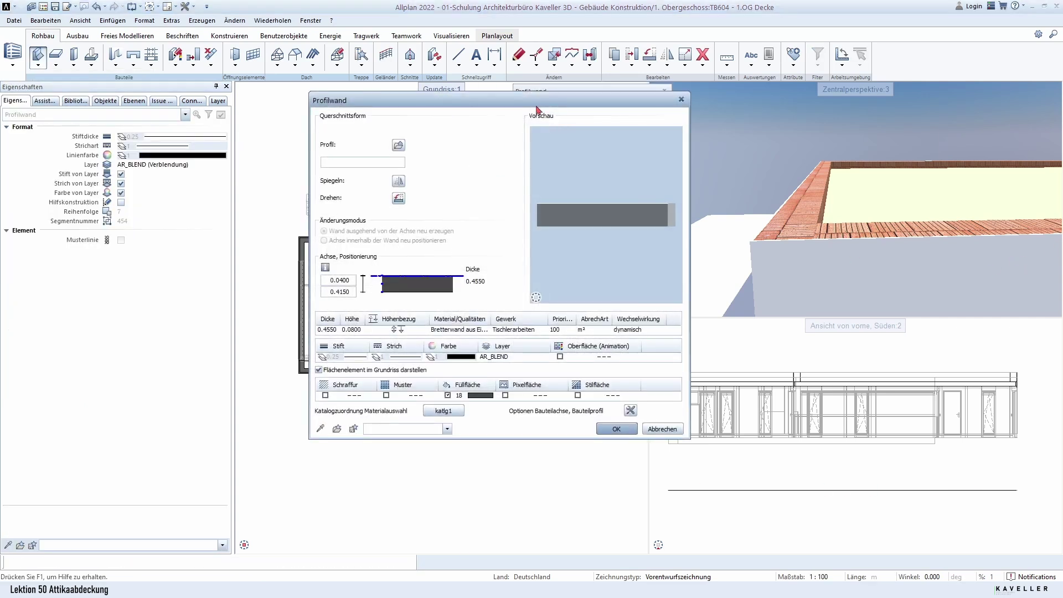
{"action": "left_click_drag", "start_coordinate": [537, 110], "coordinate": [630, 141]}
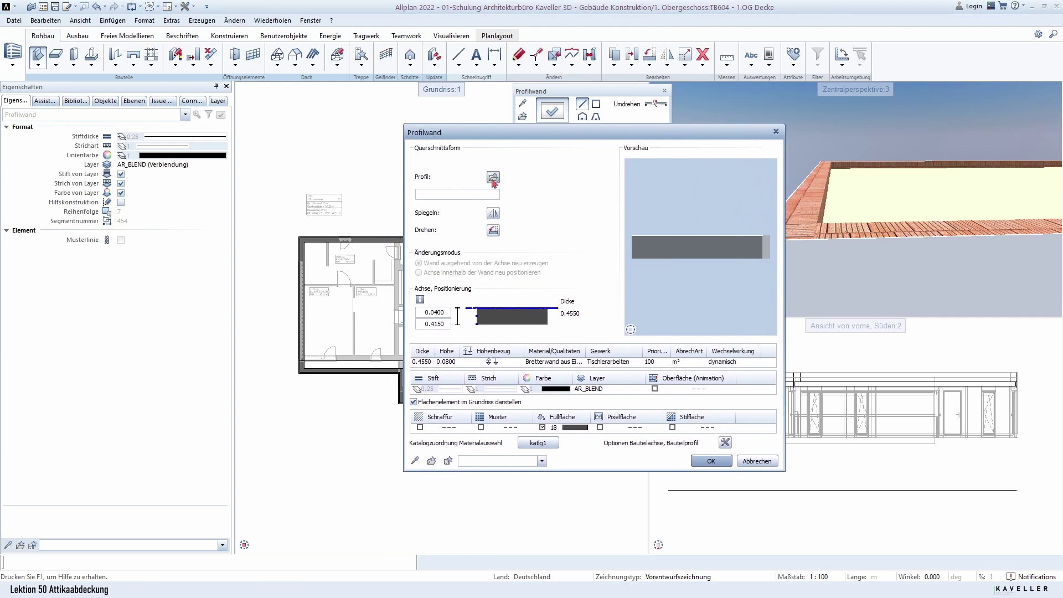
- Use Natursteinabdeckung from the active project's Profile library as the wall cross-section
{"action": "left_click", "coordinate": [493, 178]}
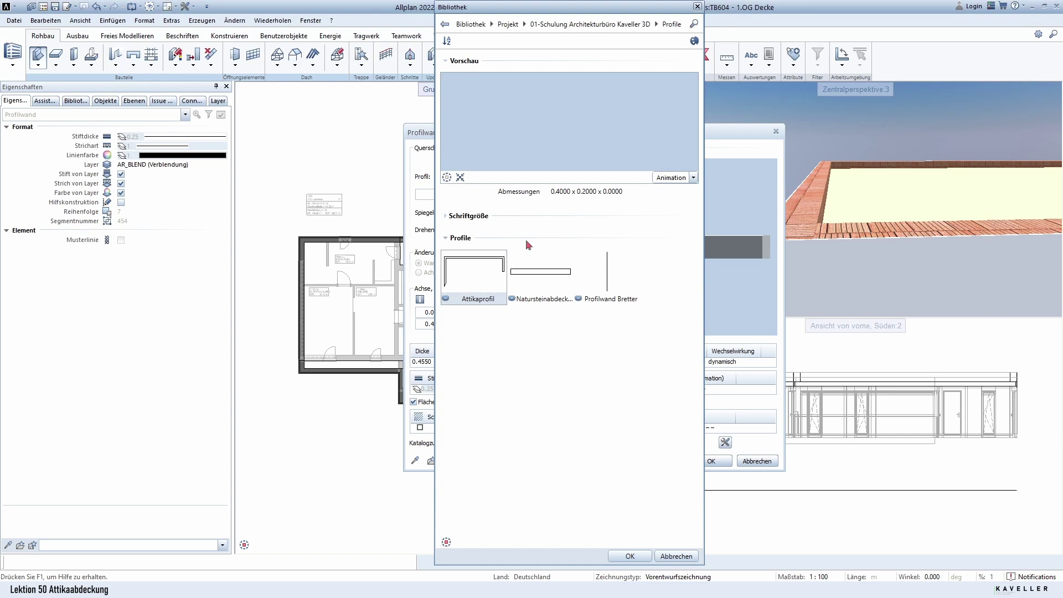
{"action": "left_click", "coordinate": [464, 30]}
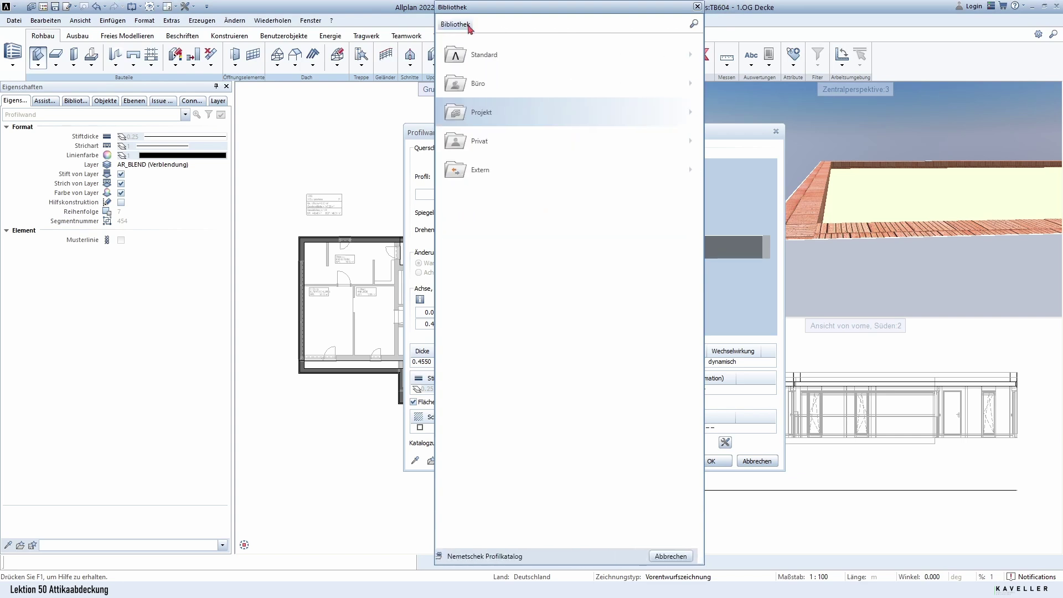
{"action": "left_click", "coordinate": [492, 113]}
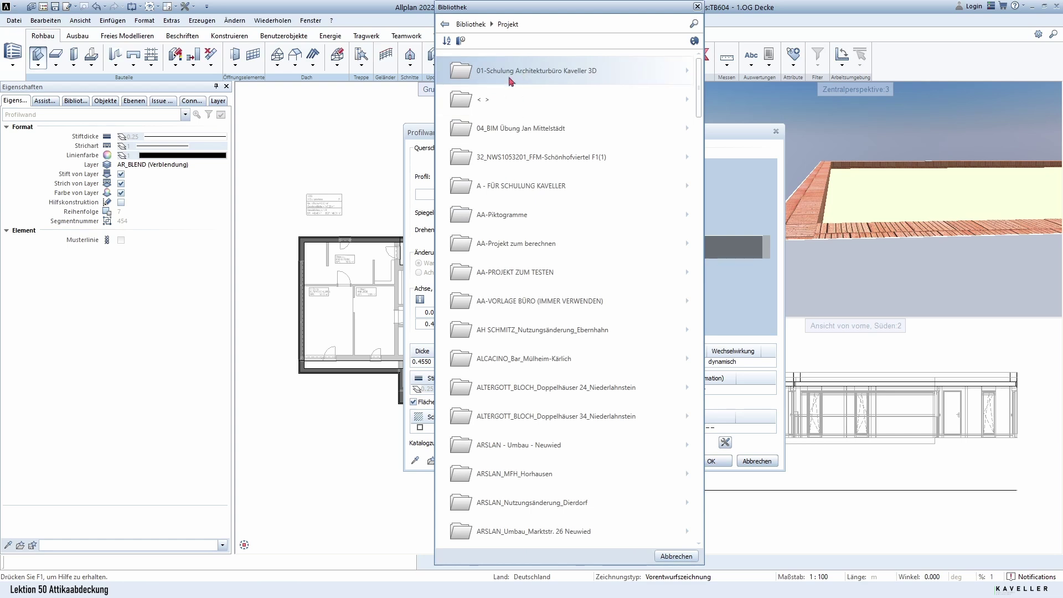
{"action": "left_click", "coordinate": [461, 42]}
{"action": "left_click", "coordinate": [498, 79]}
{"action": "left_click", "coordinate": [485, 75]}
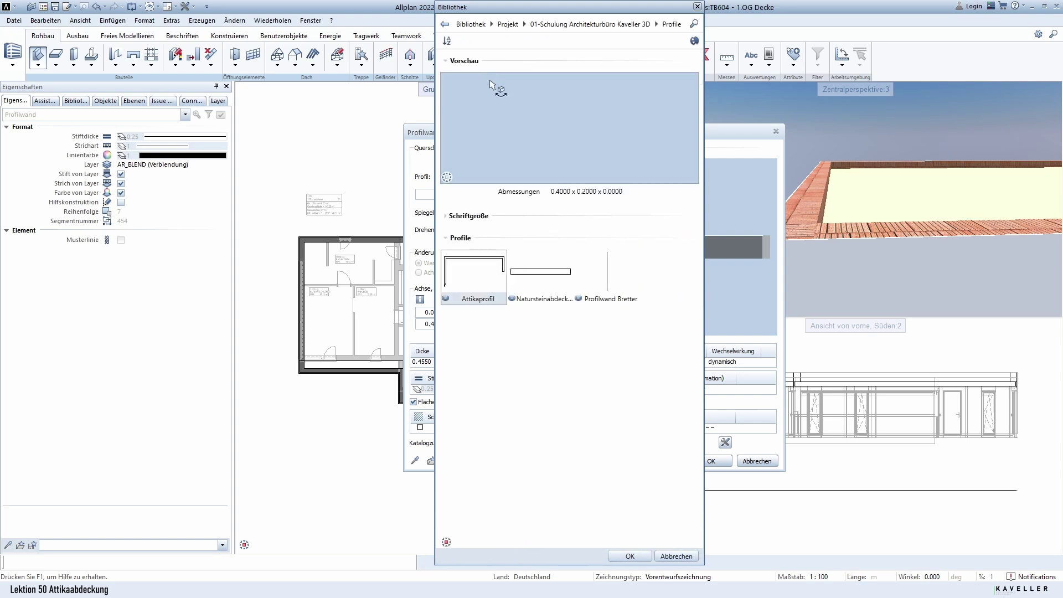
{"action": "double_click", "coordinate": [543, 276]}
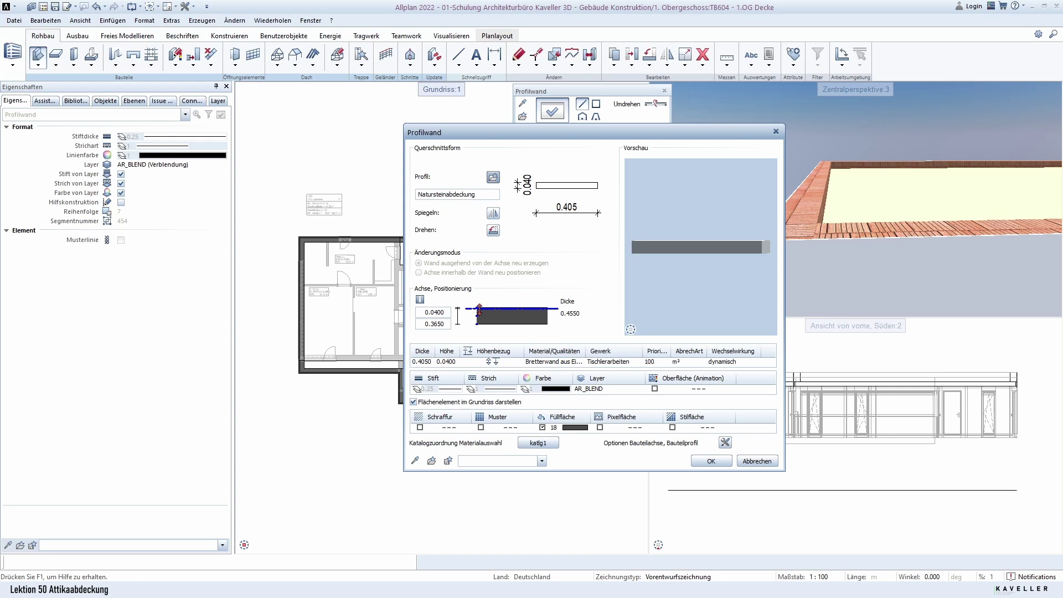
- Put the wall axis at the coping edge with a 0.01 offset
{"action": "left_click", "coordinate": [484, 307]}
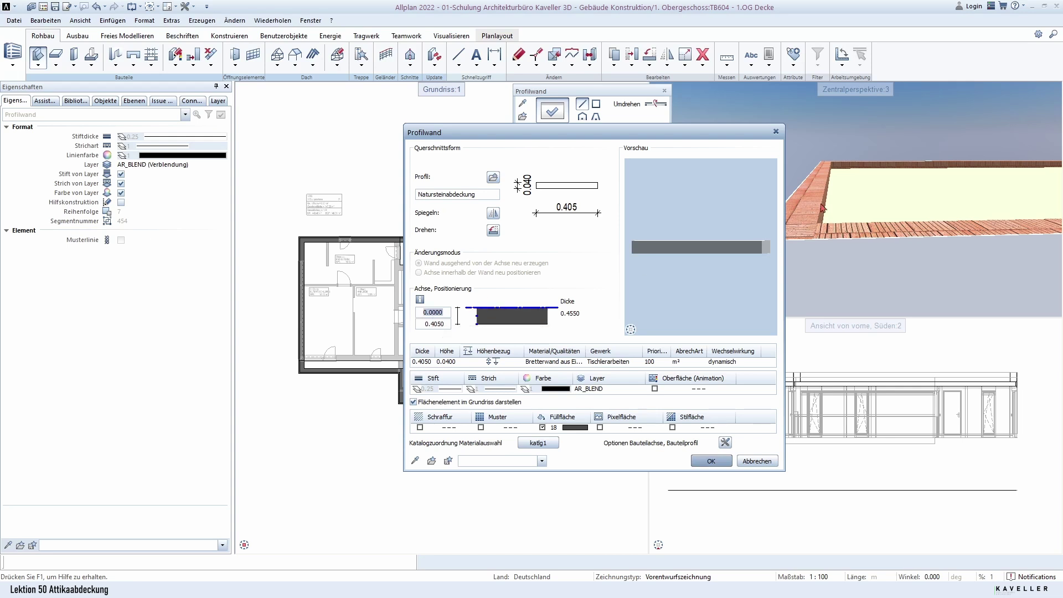
{"action": "type", "text": ",0"}
- Set the coping underside 0.22+0.5 = 0.72 above Unterkante 1. OG, component height 0.04
{"action": "left_click", "coordinate": [492, 363]}
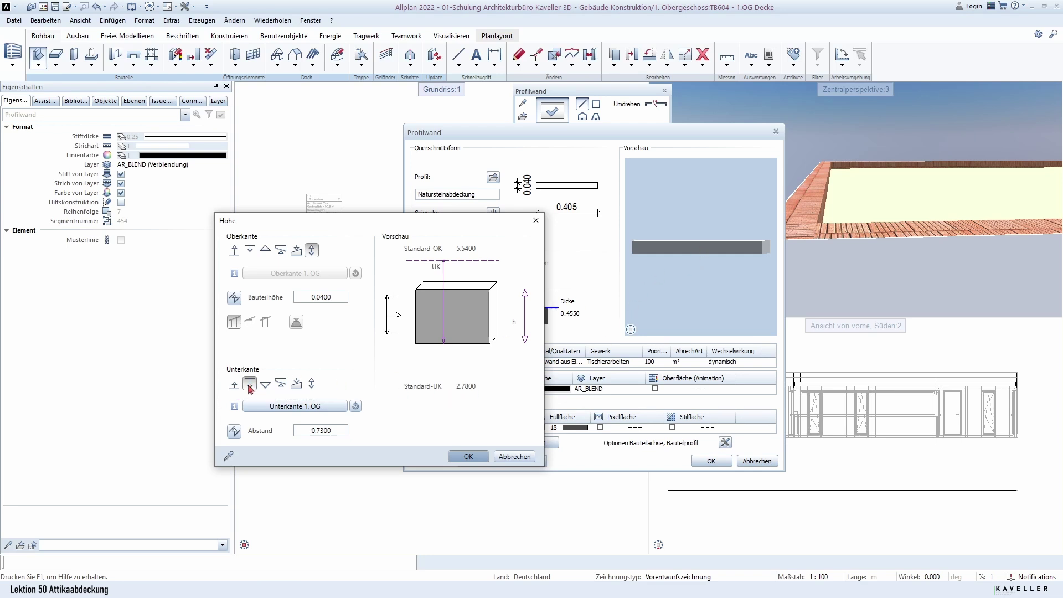
{"action": "left_click", "coordinate": [337, 432]}
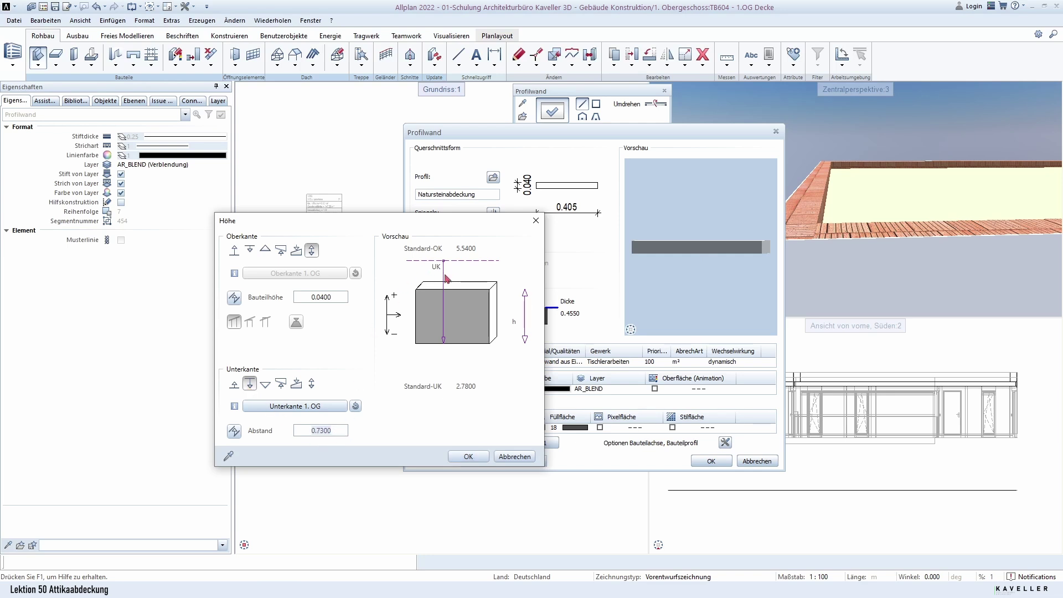
{"action": "type", "text": ",22"}
{"action": "type", "text": "+,5"}
{"action": "key", "text": "Return"}
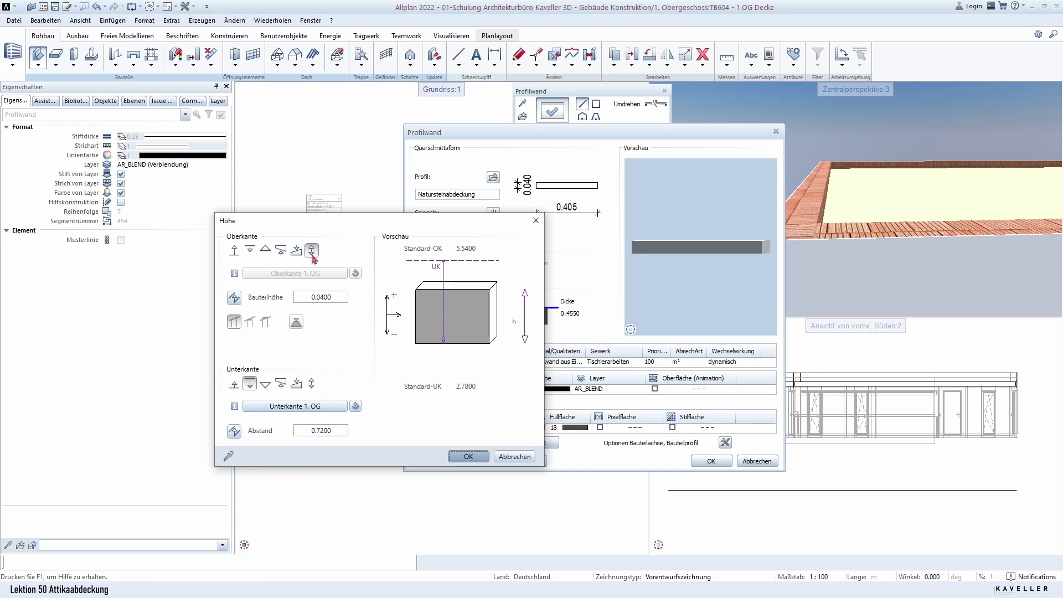
{"action": "left_click_drag", "start_coordinate": [320, 225], "coordinate": [170, 214]}
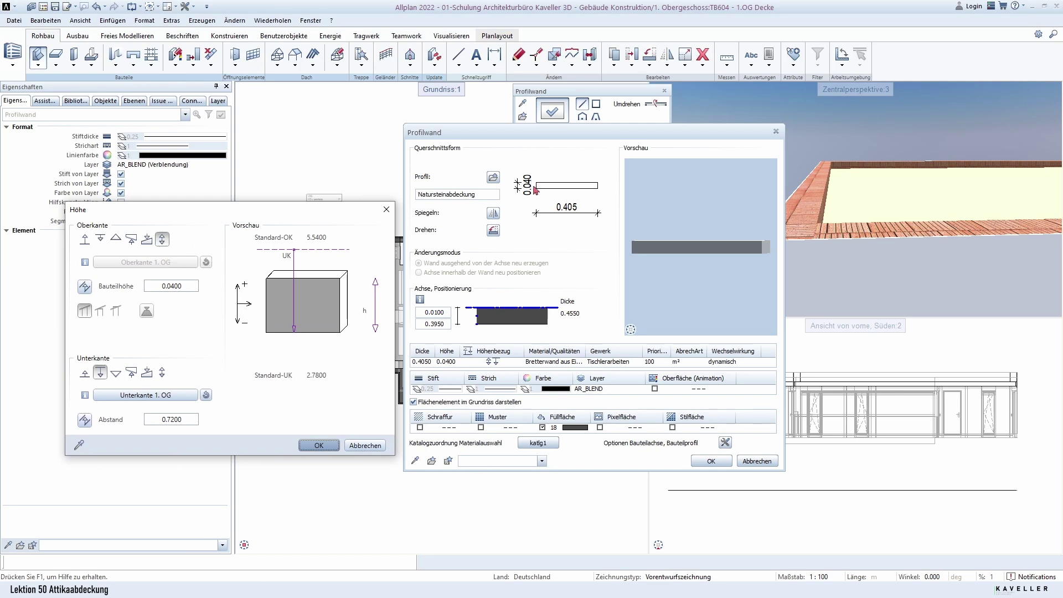
{"action": "mouse_move", "coordinate": [320, 296]}
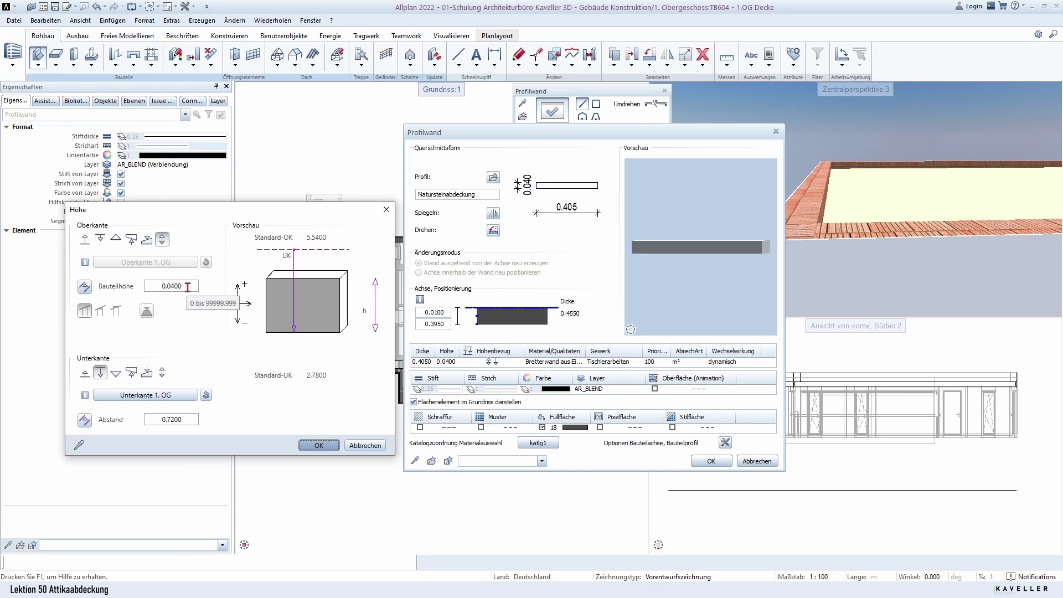
{"action": "left_click", "coordinate": [188, 287]}
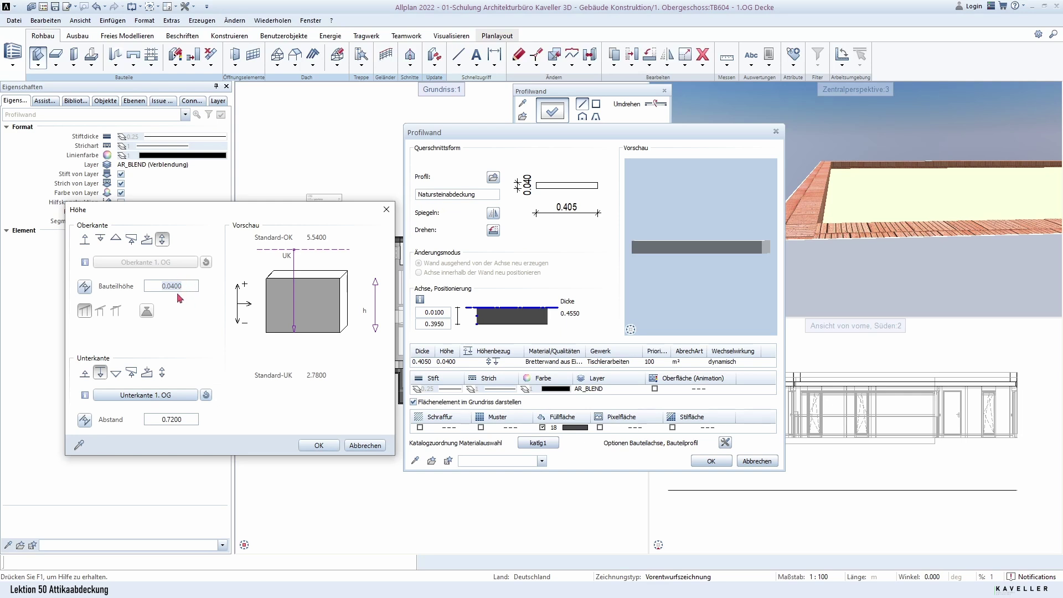
{"action": "left_click", "coordinate": [190, 286]}
{"action": "left_click", "coordinate": [309, 447]}
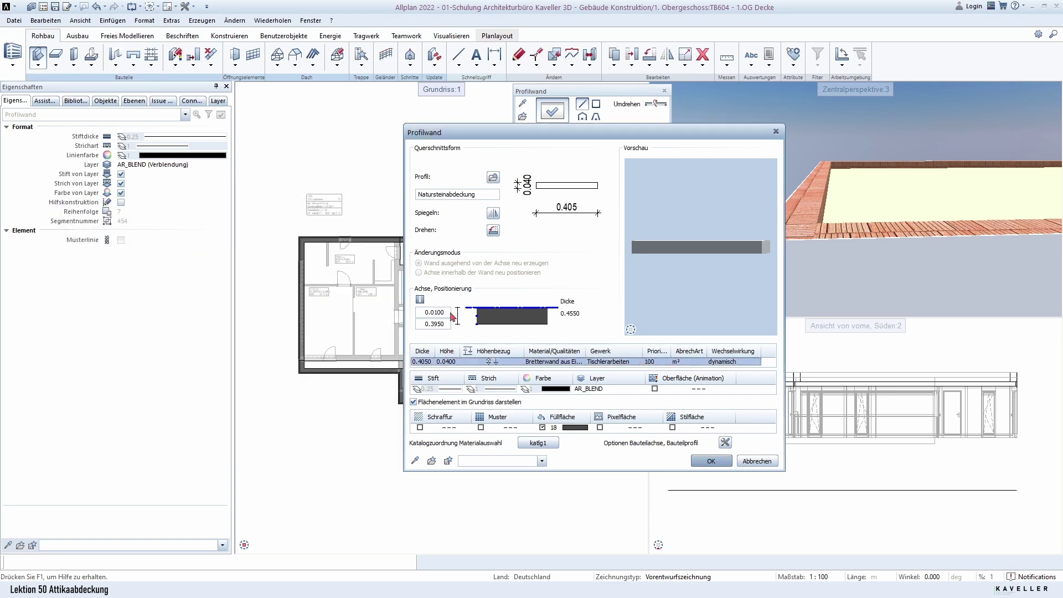
- Set the coping material to Naturstein anthrazit
{"action": "left_click", "coordinate": [570, 362]}
{"action": "left_click", "coordinate": [734, 183]}
{"action": "type", "text": "Naturstein anthrazit"}
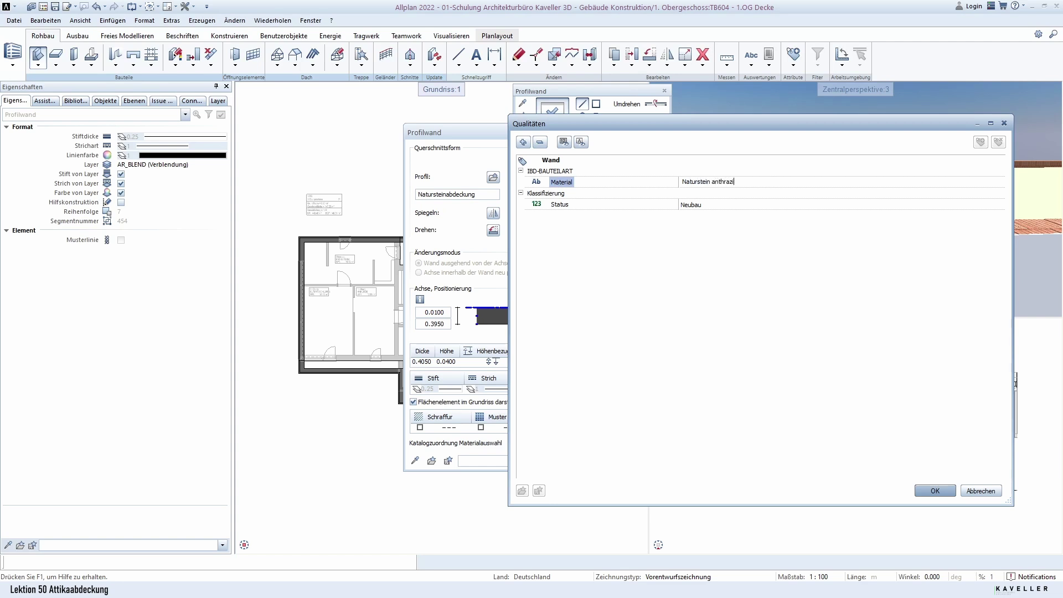
{"action": "left_click", "coordinate": [936, 491]}
- Assign the Natur-, Betonwerksteinarbeiten trade to the coping
{"action": "left_click_drag", "start_coordinate": [633, 351], "coordinate": [656, 351]}
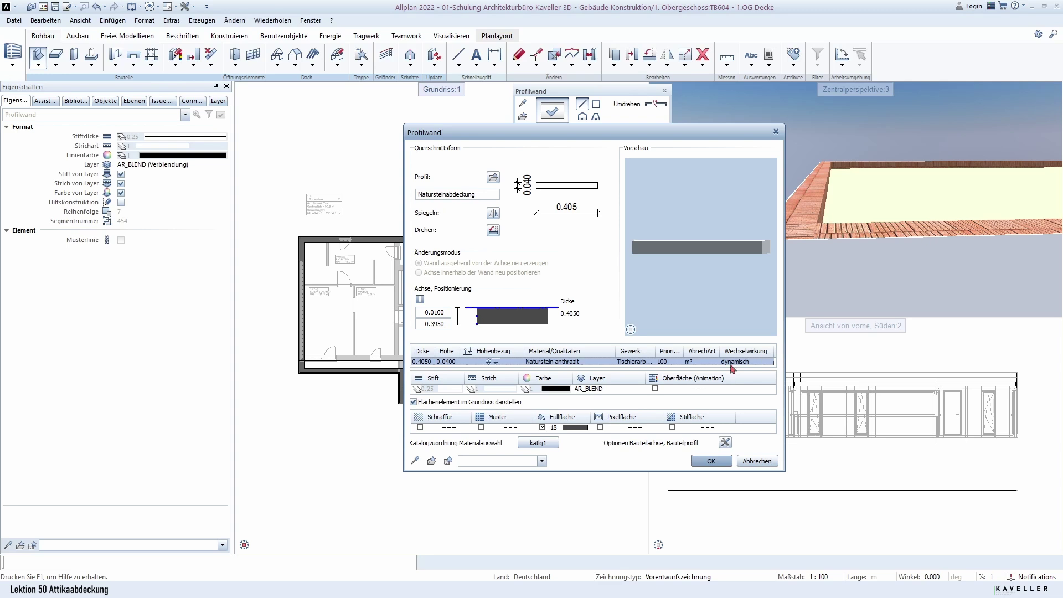
{"action": "left_click", "coordinate": [641, 362]}
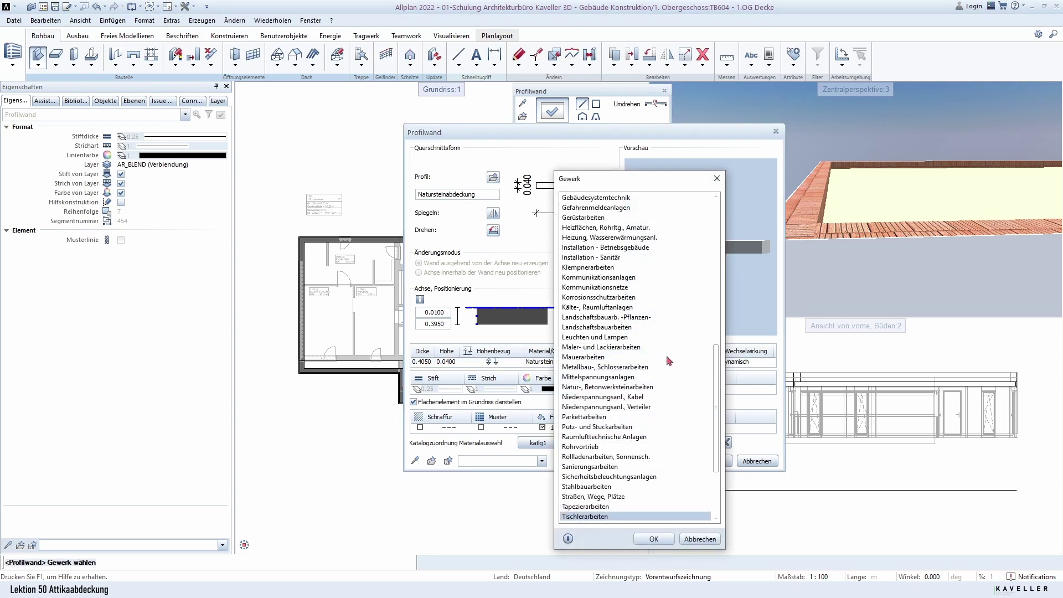
{"action": "double_click", "coordinate": [599, 388]}
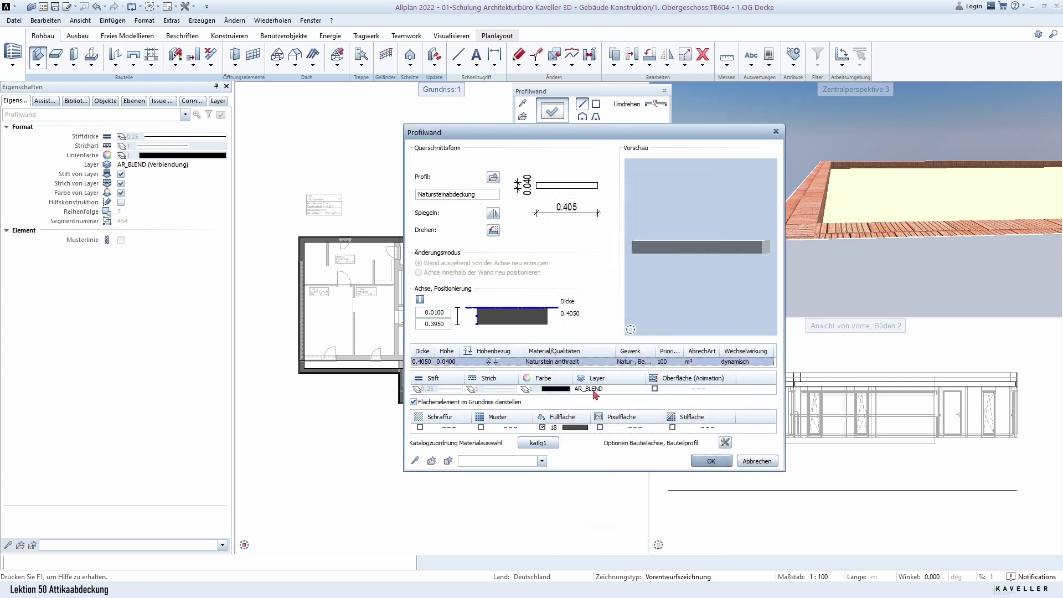
- Find AR_BLEND (Verblendung) in the layer list and assign it to the profile wall
{"action": "left_click", "coordinate": [592, 391]}
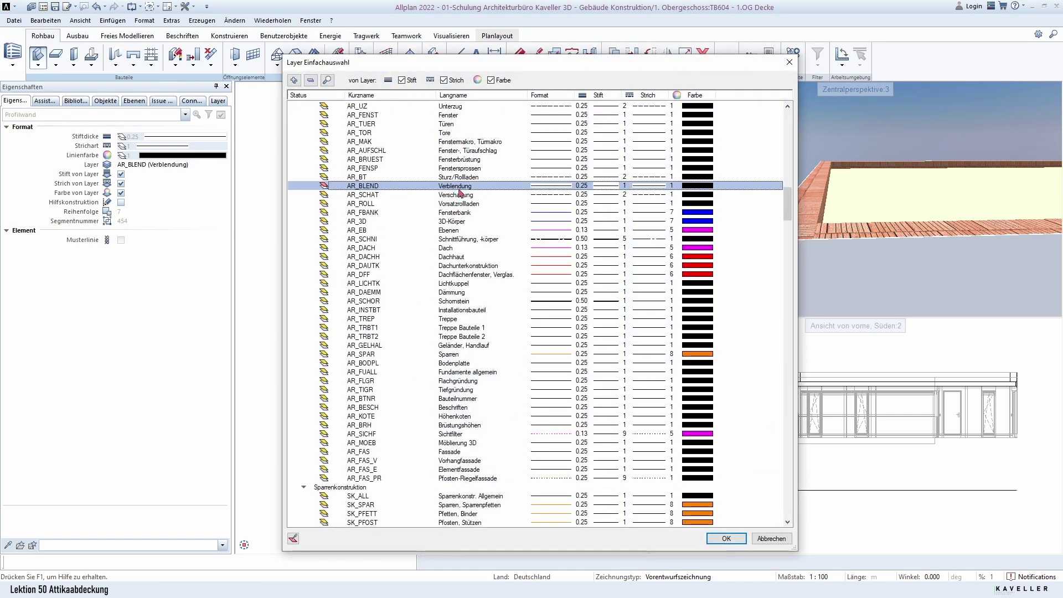
{"action": "scroll", "coordinate": [459, 192], "scroll_direction": "up", "scroll_amount": 2}
{"action": "scroll", "coordinate": [471, 242], "scroll_direction": "up", "scroll_amount": 1}
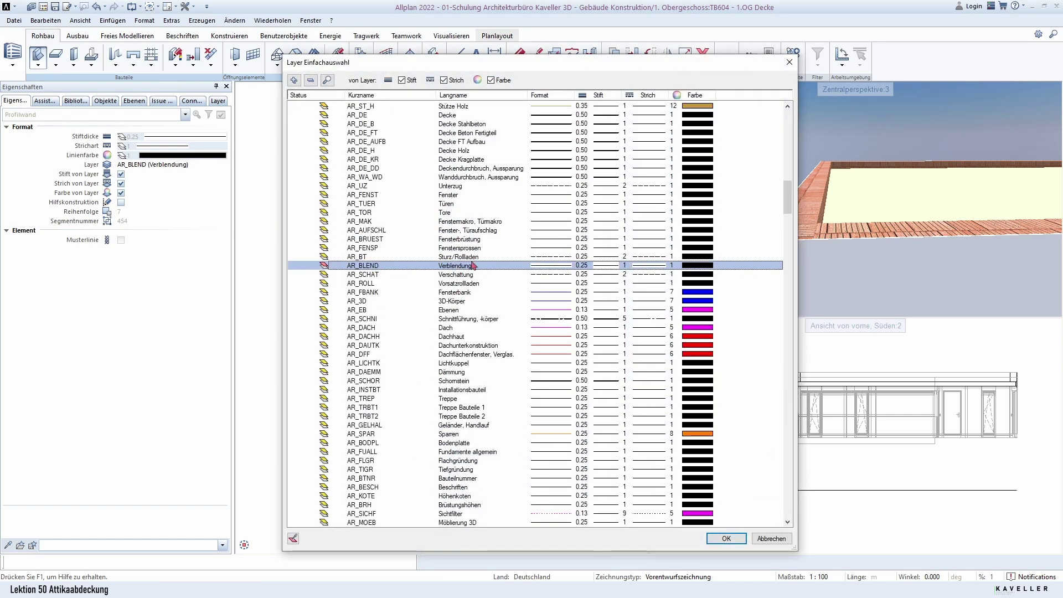
{"action": "scroll", "coordinate": [510, 290], "scroll_direction": "down", "scroll_amount": 2}
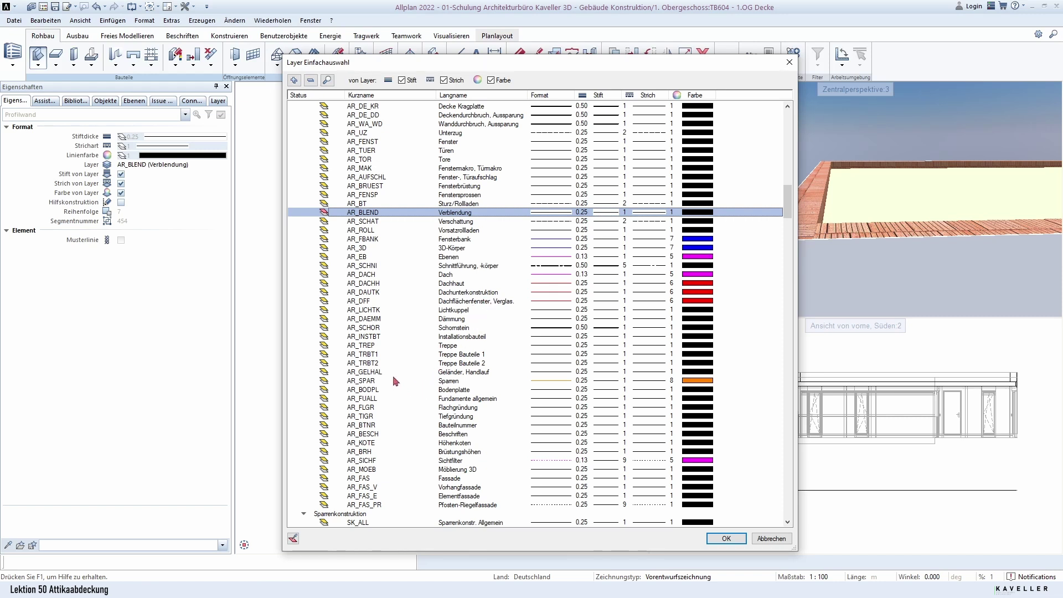
{"action": "scroll", "coordinate": [386, 382], "scroll_direction": "down", "scroll_amount": 1}
{"action": "scroll", "coordinate": [388, 382], "scroll_direction": "down", "scroll_amount": 1}
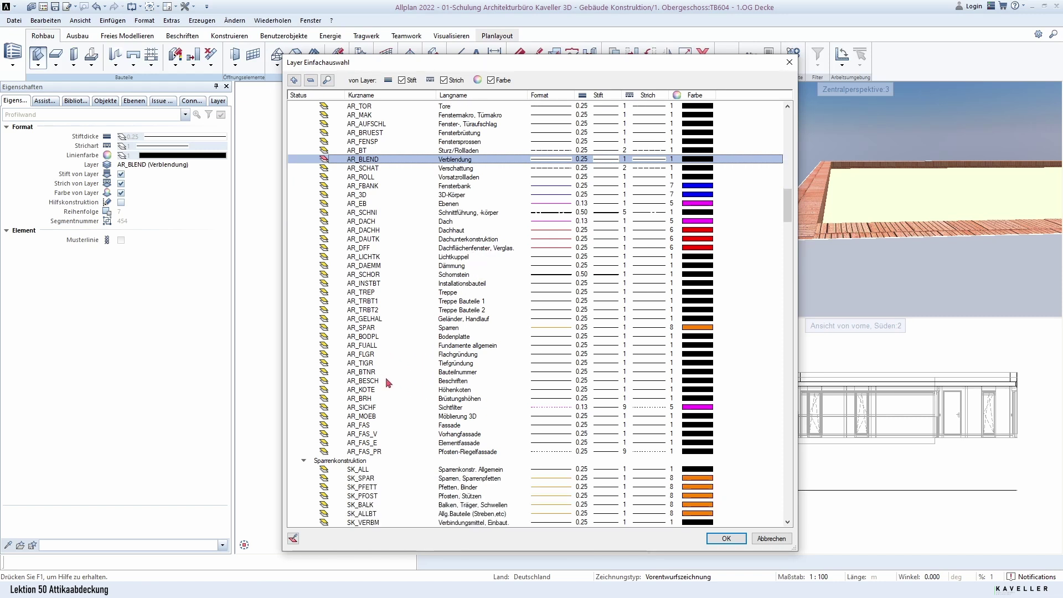
{"action": "scroll", "coordinate": [387, 382], "scroll_direction": "down", "scroll_amount": 1}
{"action": "scroll", "coordinate": [387, 383], "scroll_direction": "down", "scroll_amount": 4}
{"action": "scroll", "coordinate": [387, 382], "scroll_direction": "down", "scroll_amount": 1}
{"action": "scroll", "coordinate": [388, 383], "scroll_direction": "down", "scroll_amount": 1}
{"action": "scroll", "coordinate": [393, 388], "scroll_direction": "up", "scroll_amount": 3}
{"action": "scroll", "coordinate": [400, 398], "scroll_direction": "up", "scroll_amount": 12}
{"action": "scroll", "coordinate": [400, 397], "scroll_direction": "up", "scroll_amount": 2}
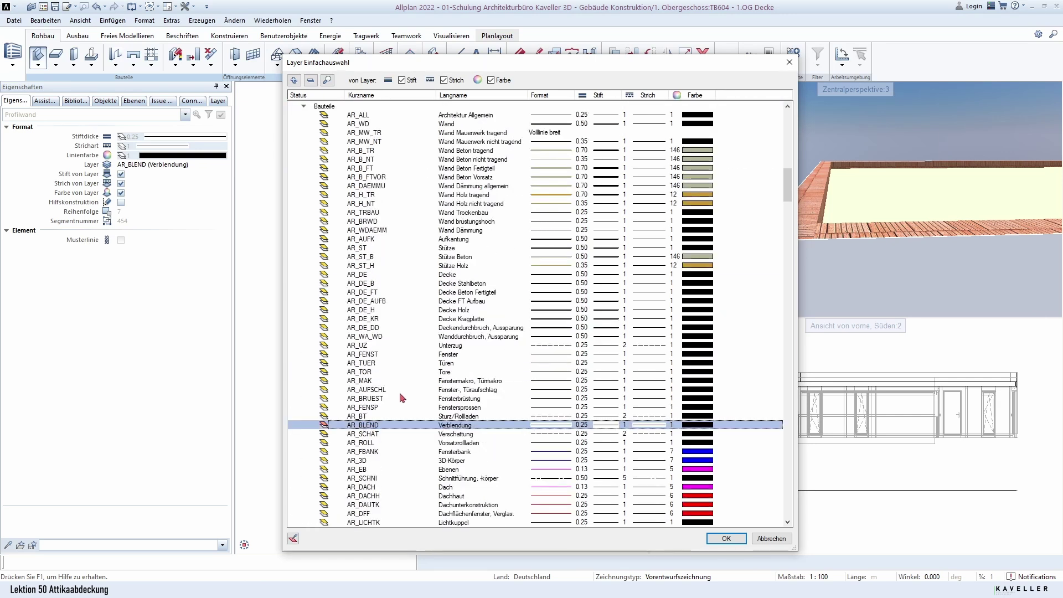
{"action": "scroll", "coordinate": [402, 397], "scroll_direction": "up", "scroll_amount": 4}
{"action": "scroll", "coordinate": [391, 335], "scroll_direction": "up", "scroll_amount": 2}
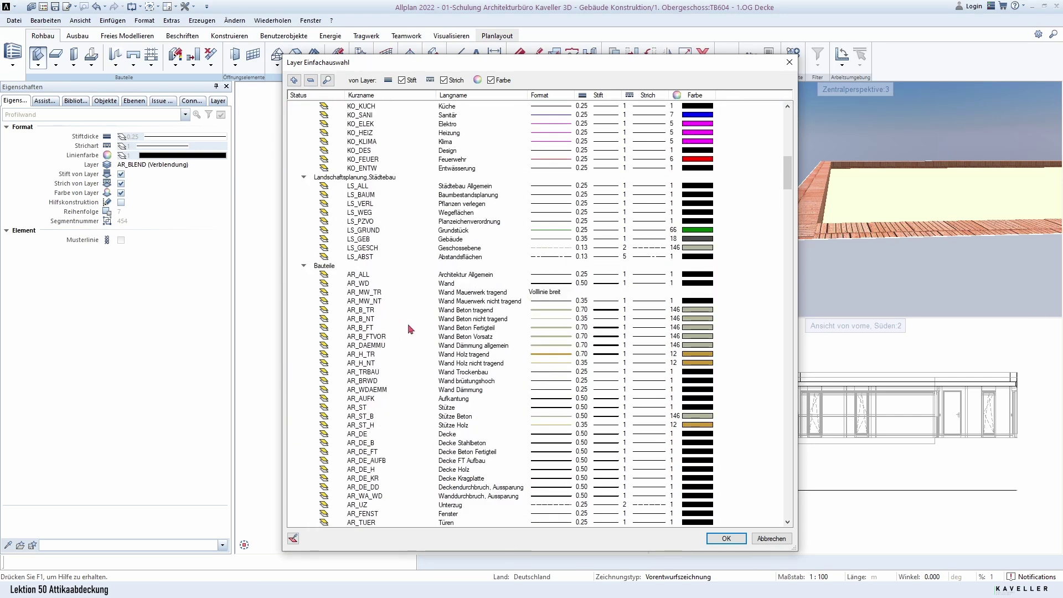
{"action": "scroll", "coordinate": [410, 331], "scroll_direction": "down", "scroll_amount": 5}
{"action": "scroll", "coordinate": [411, 333], "scroll_direction": "down", "scroll_amount": 3}
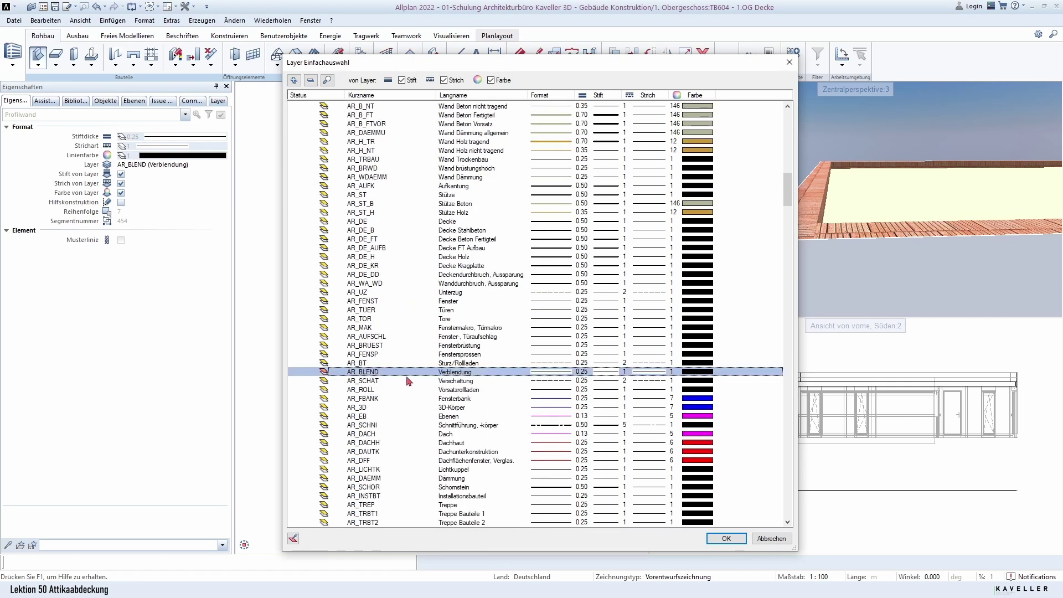
{"action": "double_click", "coordinate": [374, 375]}
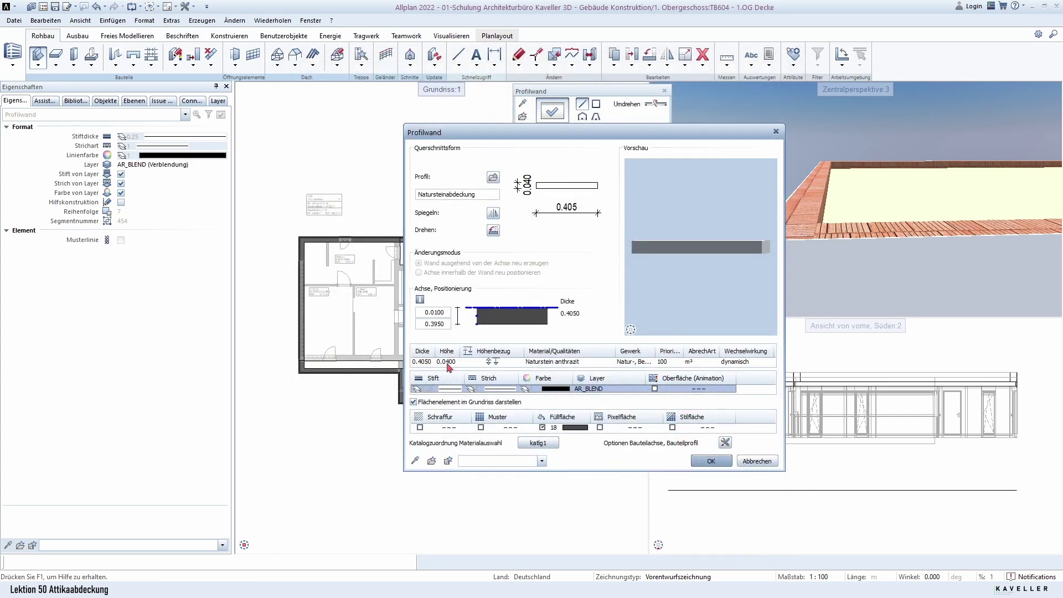
- Draw the first coping wall from the inner parapet corner, flipping the profile onto the parapet
{"action": "left_click", "coordinate": [711, 461]}
{"action": "scroll", "coordinate": [284, 225], "scroll_direction": "up", "scroll_amount": 2}
{"action": "scroll", "coordinate": [309, 238], "scroll_direction": "up", "scroll_amount": 2}
{"action": "scroll", "coordinate": [325, 255], "scroll_direction": "up", "scroll_amount": 2}
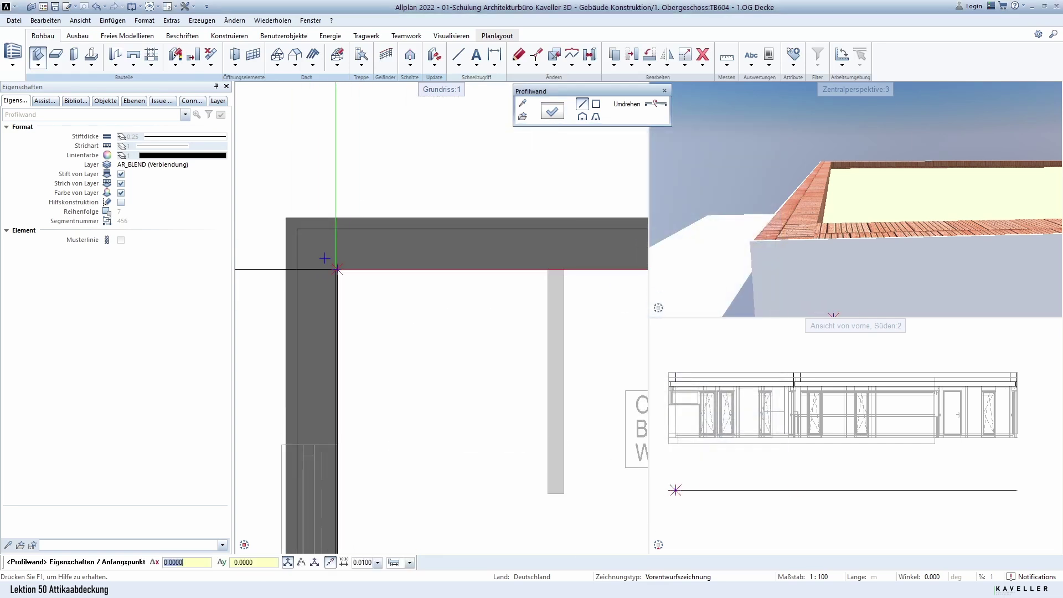
{"action": "left_click", "coordinate": [337, 269]}
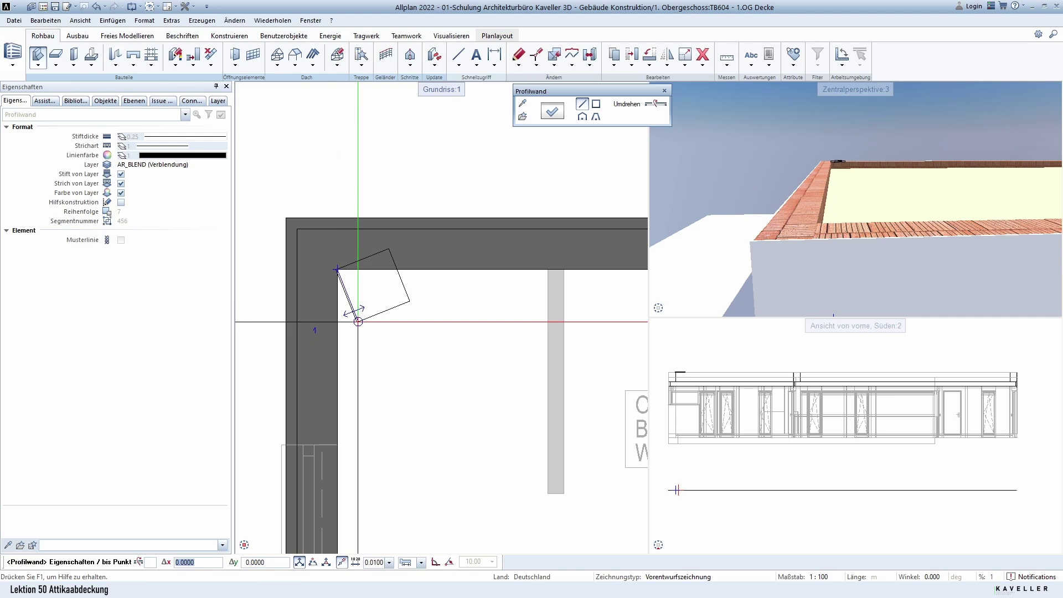
{"action": "left_click", "coordinate": [656, 103]}
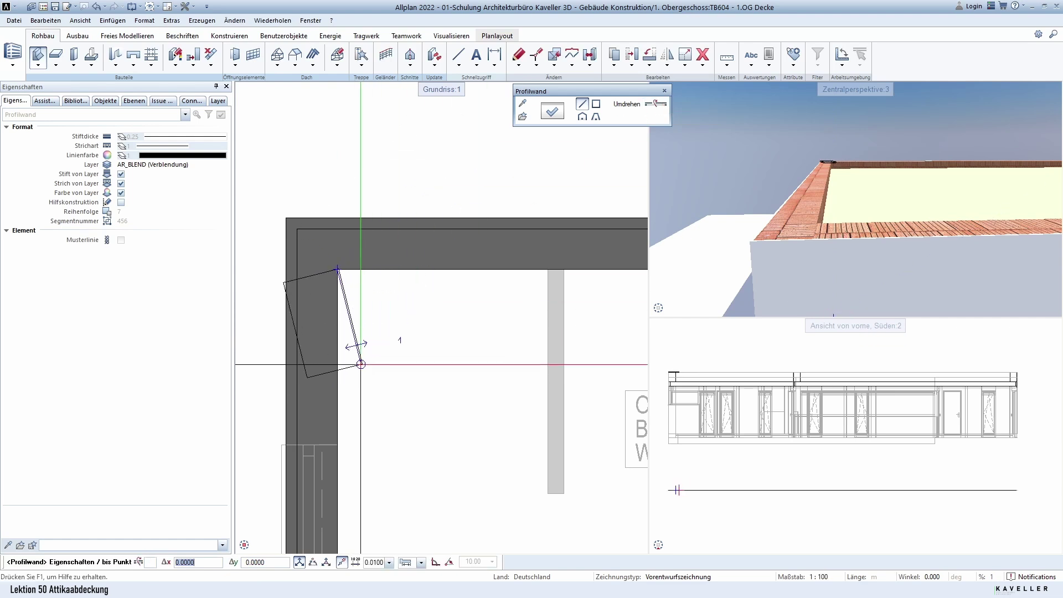
{"action": "scroll", "coordinate": [365, 382], "scroll_direction": "down", "scroll_amount": 2}
{"action": "scroll", "coordinate": [338, 421], "scroll_direction": "down", "scroll_amount": 3}
{"action": "scroll", "coordinate": [328, 438], "scroll_direction": "up", "scroll_amount": 1}
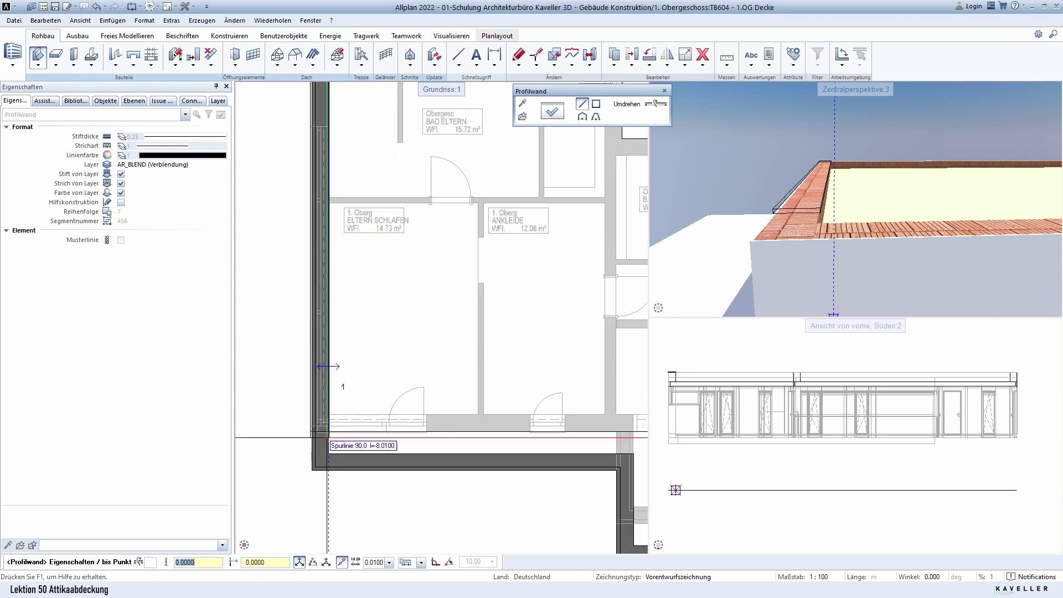
{"action": "scroll", "coordinate": [328, 438], "scroll_direction": "down", "scroll_amount": 1}
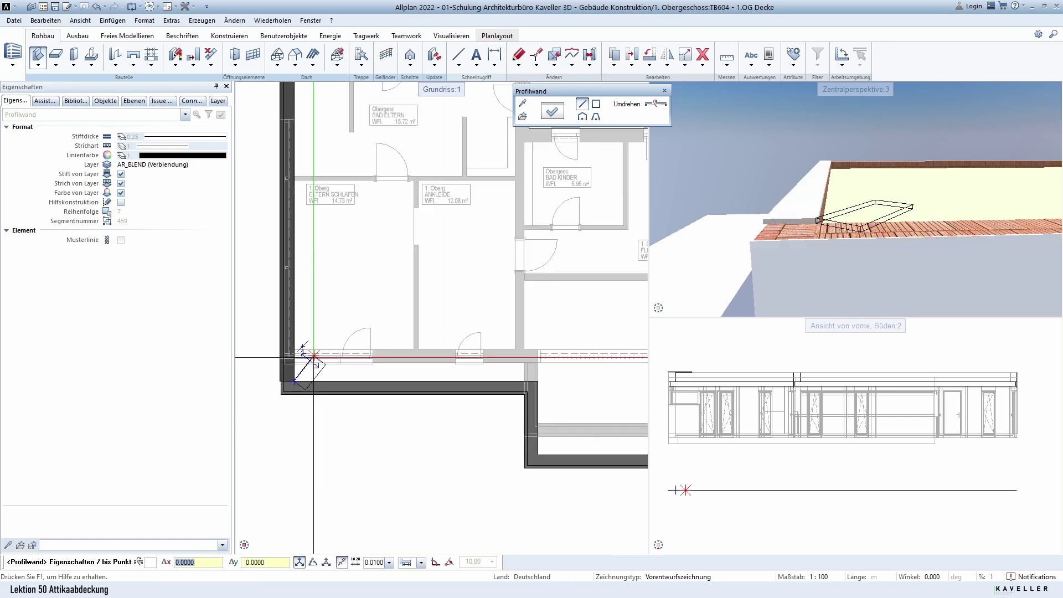
{"action": "scroll", "coordinate": [443, 377], "scroll_direction": "up", "scroll_amount": 2}
{"action": "scroll", "coordinate": [443, 377], "scroll_direction": "down", "scroll_amount": 1}
{"action": "middle_click_drag", "start_coordinate": [731, 260], "coordinate": [708, 283], "text": "shift"}
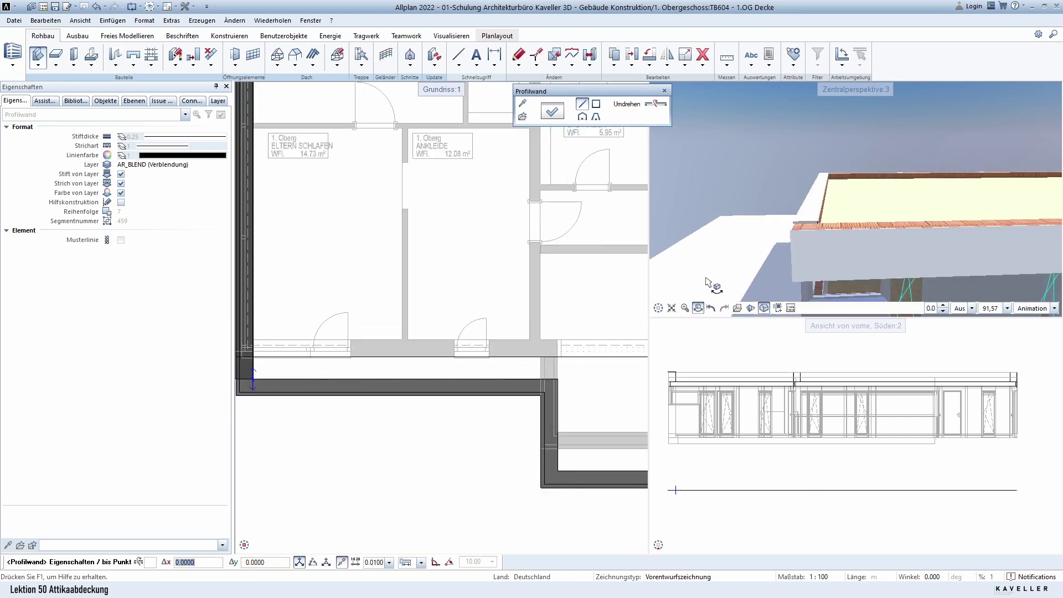
{"action": "scroll", "coordinate": [546, 371], "scroll_direction": "up", "scroll_amount": 4}
{"action": "left_click", "coordinate": [547, 371]}
- Draw the next coping wall between the following pair of parapet corners
{"action": "scroll", "coordinate": [504, 230], "scroll_direction": "down", "scroll_amount": 2}
{"action": "scroll", "coordinate": [504, 230], "scroll_direction": "up", "scroll_amount": 1}
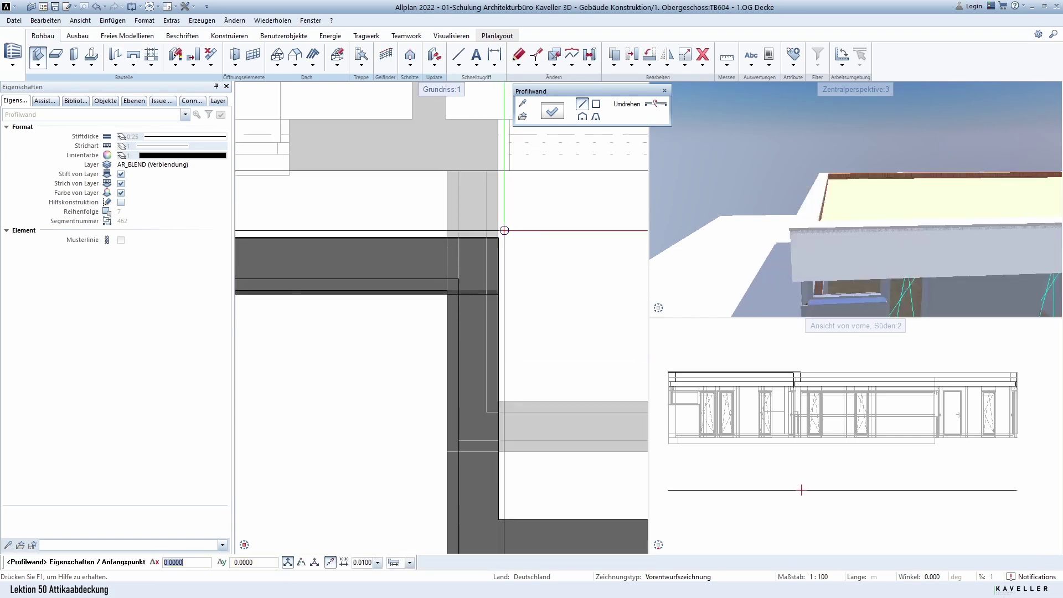
{"action": "left_click", "coordinate": [498, 237]}
{"action": "middle_click_drag", "start_coordinate": [499, 237], "coordinate": [475, 237]}
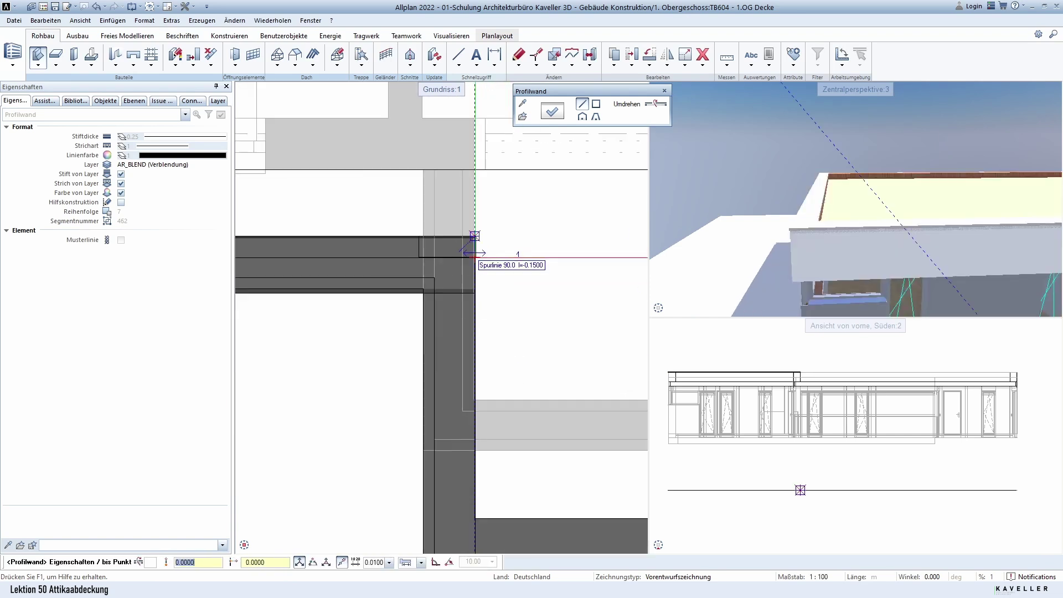
{"action": "scroll", "coordinate": [474, 237], "scroll_direction": "down", "scroll_amount": 2}
{"action": "scroll", "coordinate": [451, 361], "scroll_direction": "up", "scroll_amount": 2}
{"action": "left_click", "coordinate": [483, 428]}
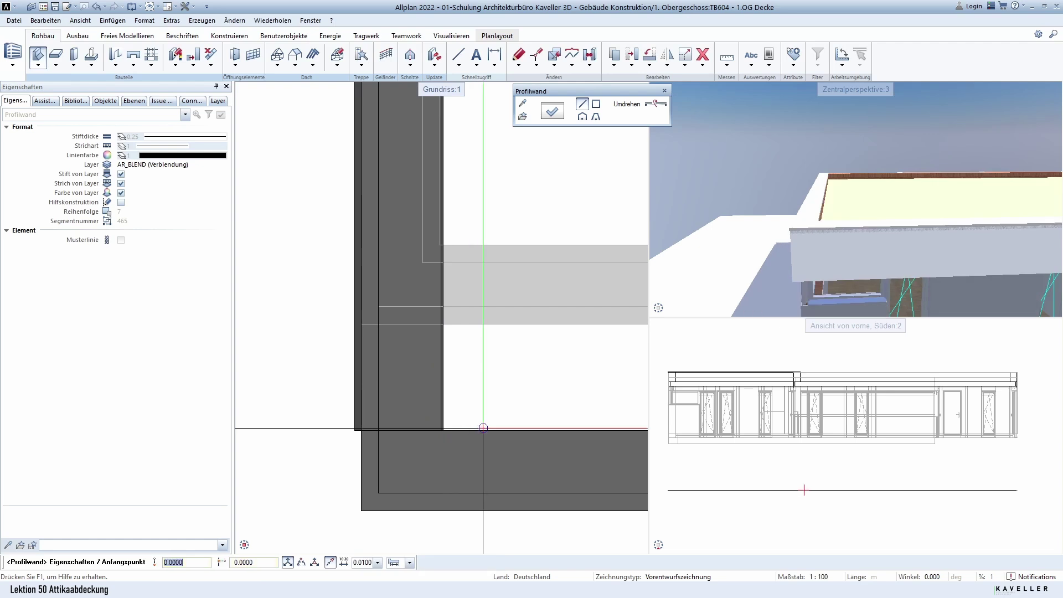
- Add the horizontal coping segments at the next corners, ending at the right corner
{"action": "scroll", "coordinate": [441, 429], "scroll_direction": "down", "scroll_amount": 2}
{"action": "left_click", "coordinate": [442, 428]}
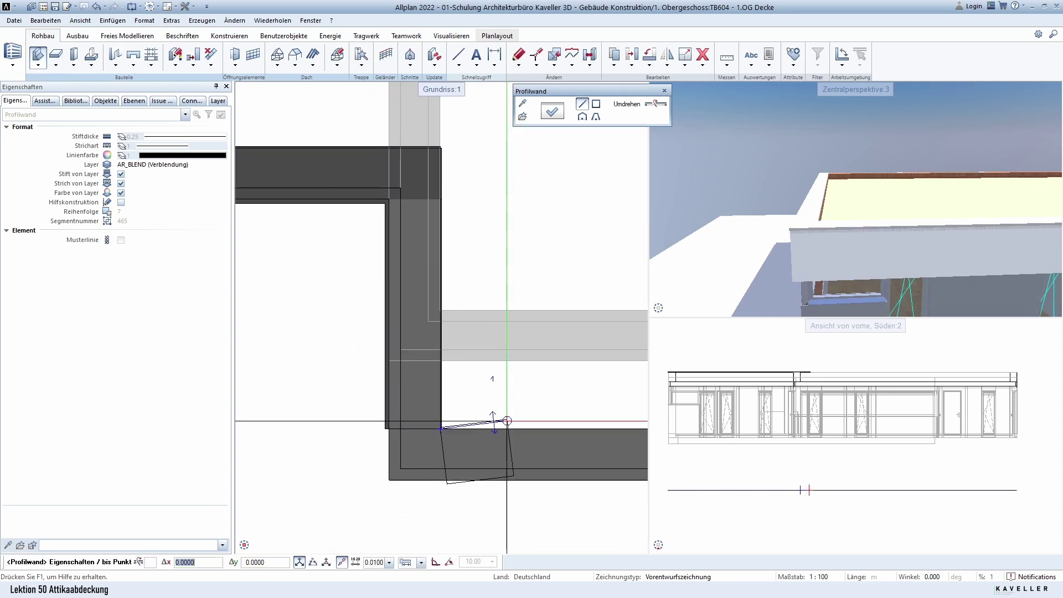
{"action": "scroll", "coordinate": [507, 421], "scroll_direction": "down", "scroll_amount": 2}
{"action": "scroll", "coordinate": [507, 427], "scroll_direction": "down", "scroll_amount": 1}
{"action": "scroll", "coordinate": [504, 410], "scroll_direction": "up", "scroll_amount": 2}
{"action": "scroll", "coordinate": [493, 364], "scroll_direction": "up", "scroll_amount": 1}
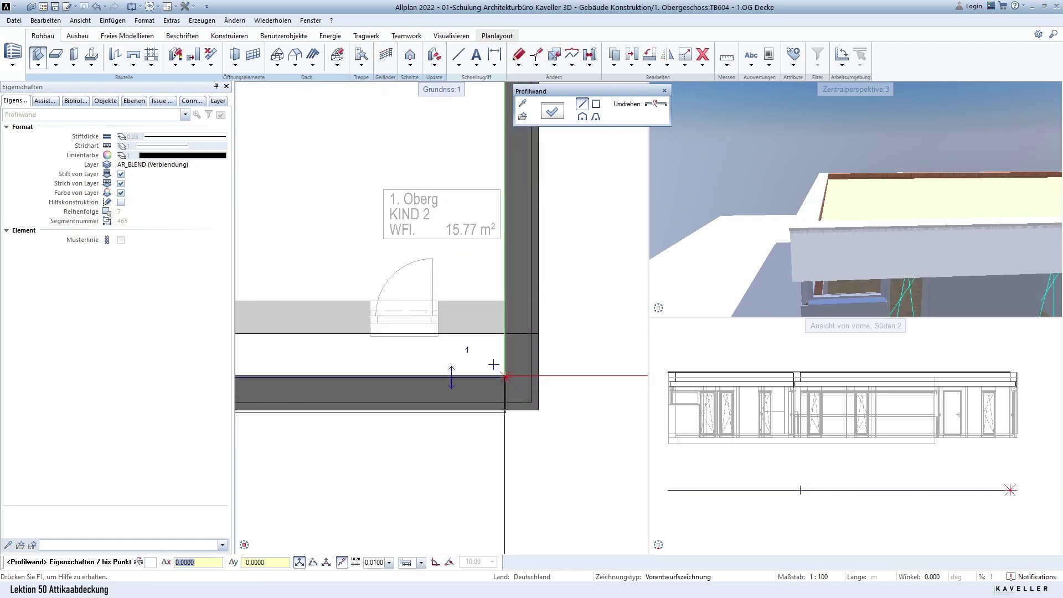
{"action": "left_click", "coordinate": [505, 377]}
{"action": "scroll", "coordinate": [501, 421], "scroll_direction": "down", "scroll_amount": 2}
{"action": "scroll", "coordinate": [507, 462], "scroll_direction": "up", "scroll_amount": 1}
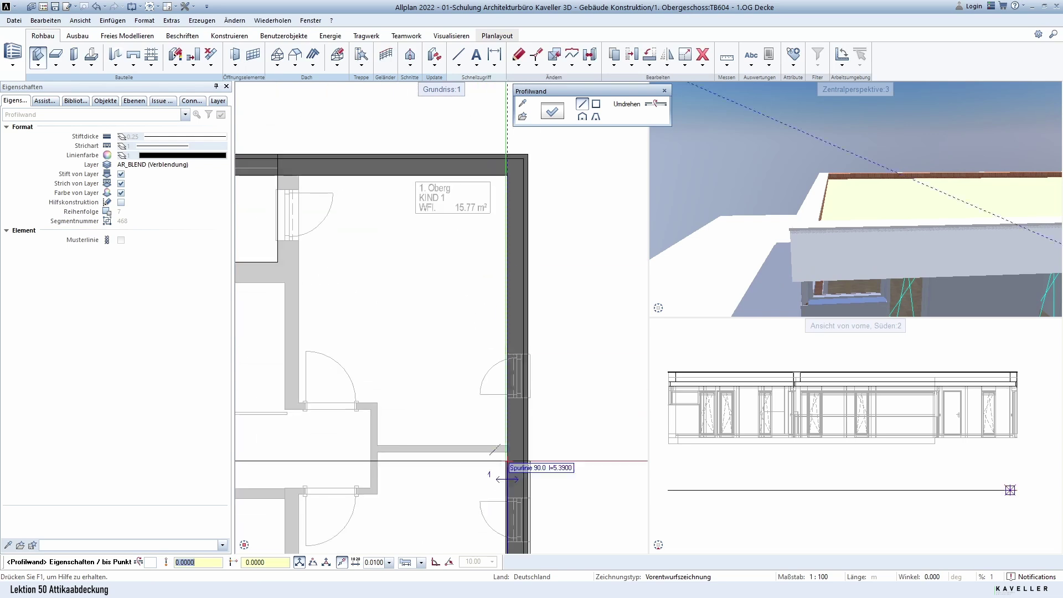
{"action": "scroll", "coordinate": [507, 366], "scroll_direction": "up", "scroll_amount": 2}
{"action": "left_click", "coordinate": [507, 365]}
{"action": "key", "text": "Escape"}
- Draw the last coping wall along the top parapet wall to the far corner
{"action": "scroll", "coordinate": [496, 345], "scroll_direction": "up", "scroll_amount": 1}
{"action": "left_click", "coordinate": [496, 345]}
{"action": "scroll", "coordinate": [505, 361], "scroll_direction": "down", "scroll_amount": 1}
{"action": "scroll", "coordinate": [501, 363], "scroll_direction": "down", "scroll_amount": 2}
{"action": "middle_click_drag", "start_coordinate": [501, 363], "coordinate": [497, 367]}
{"action": "scroll", "coordinate": [382, 357], "scroll_direction": "down", "scroll_amount": 1}
{"action": "scroll", "coordinate": [428, 356], "scroll_direction": "up", "scroll_amount": 2}
{"action": "scroll", "coordinate": [443, 355], "scroll_direction": "up", "scroll_amount": 1}
{"action": "scroll", "coordinate": [431, 353], "scroll_direction": "up", "scroll_amount": 1}
{"action": "left_click", "coordinate": [431, 354]}
- Use Linienbauteil an Linienbauteil to join one coping wall onto its adjoining coping wall
{"action": "key", "text": "Escape"}
{"action": "key", "text": "Escape"}
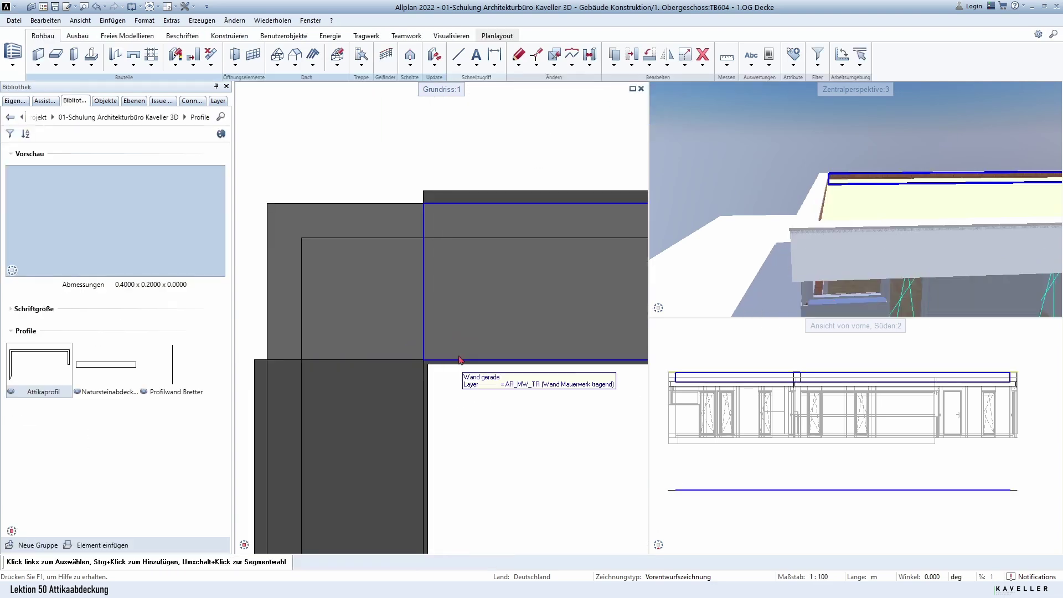
{"action": "mouse_move", "coordinate": [894, 231]}
{"action": "middle_mouse_down", "text": "shift"}
{"action": "mouse_move", "coordinate": [747, 199]}
{"action": "mouse_move", "coordinate": [913, 245]}
{"action": "mouse_move", "coordinate": [834, 192]}
{"action": "mouse_move", "coordinate": [857, 235]}
{"action": "mouse_move", "coordinate": [614, 192]}
{"action": "mouse_move", "coordinate": [973, 142]}
{"action": "mouse_move", "coordinate": [828, 204]}
{"action": "middle_mouse_up", "text": "shift"}
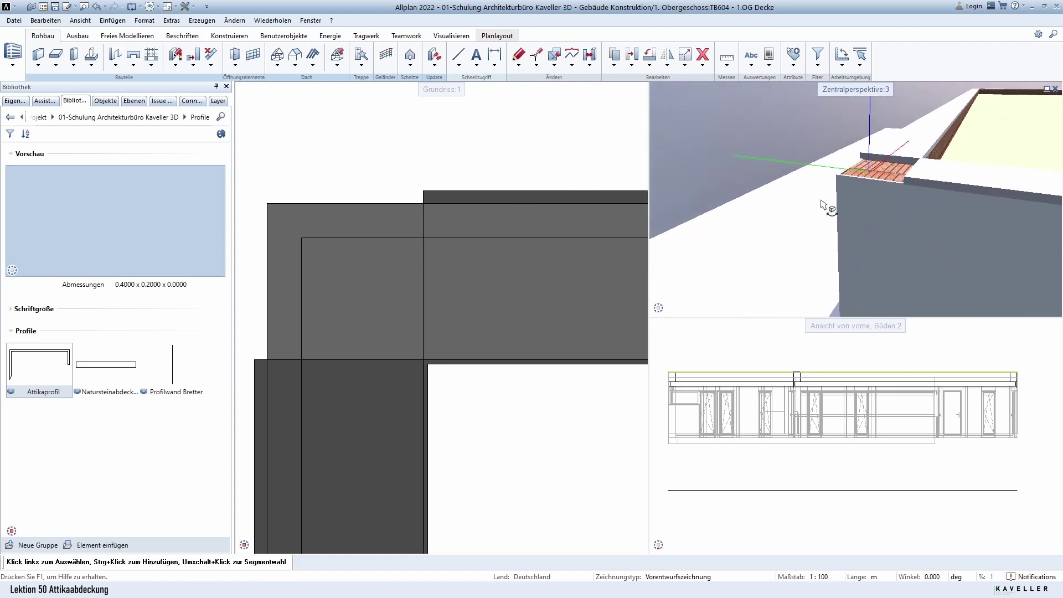
{"action": "right_click", "coordinate": [428, 191]}
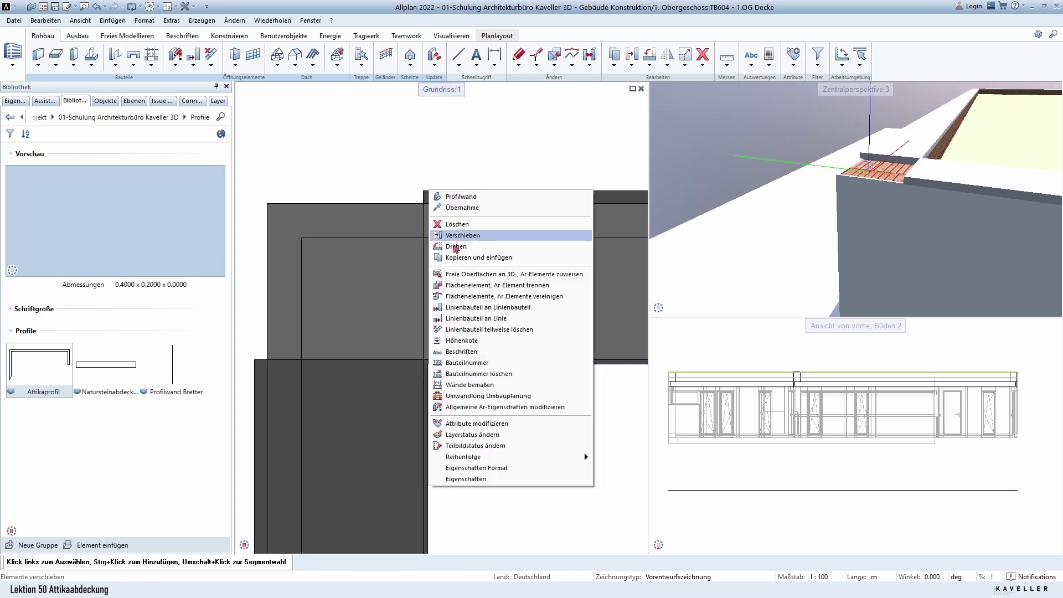
{"action": "left_click", "coordinate": [482, 308]}
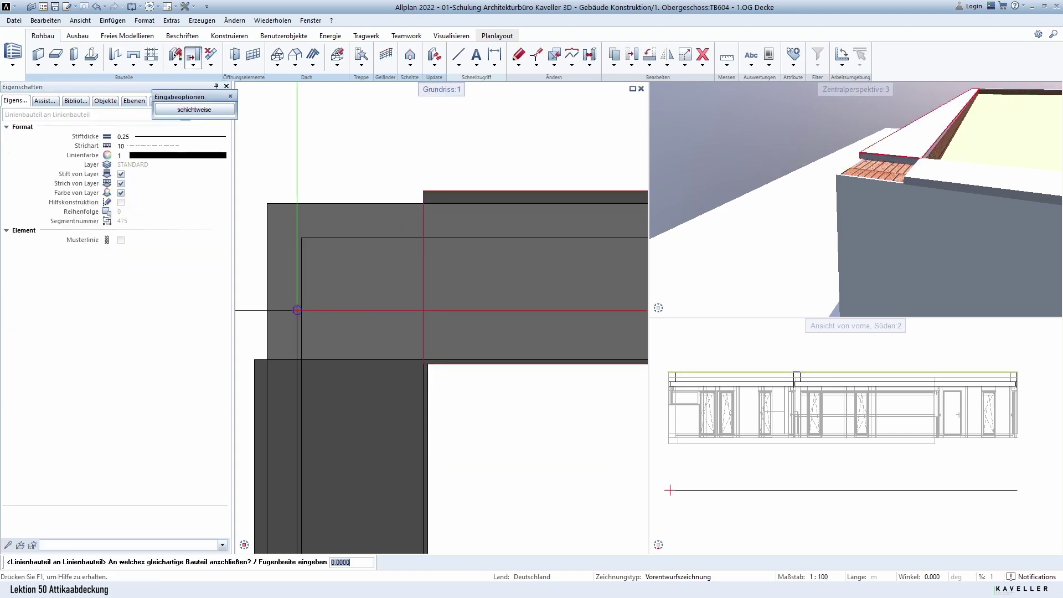
{"action": "middle_click_drag", "start_coordinate": [292, 309], "coordinate": [356, 303]}
{"action": "left_click", "coordinate": [314, 363]}
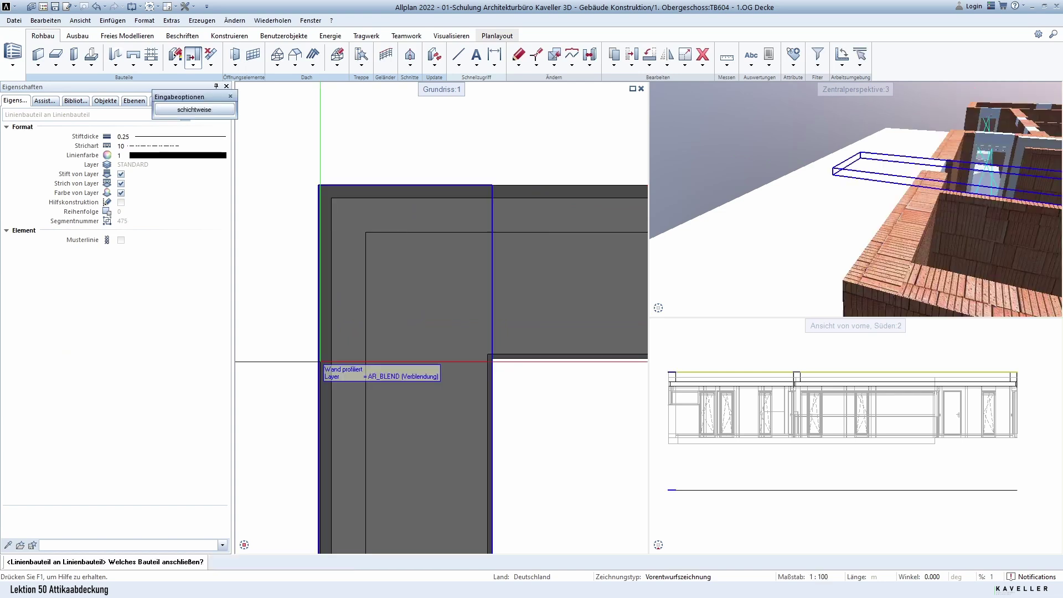
- Orbit and zoom the Zentralperspektive to check the joined coping corner
{"action": "mouse_move", "coordinate": [758, 230]}
{"action": "left_mouse_down"}
{"action": "mouse_move", "coordinate": [807, 219]}
{"action": "mouse_move", "coordinate": [973, 248]}
{"action": "mouse_move", "coordinate": [819, 227]}
{"action": "left_mouse_up"}
{"action": "scroll", "coordinate": [843, 173], "scroll_direction": "up", "scroll_amount": 3}
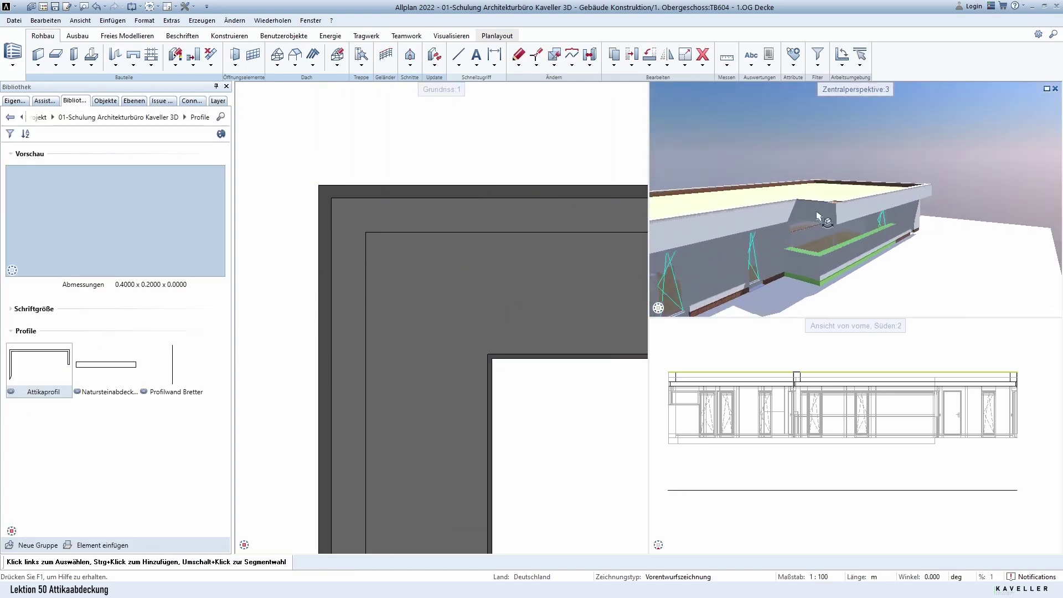
{"action": "scroll", "coordinate": [820, 196], "scroll_direction": "up", "scroll_amount": 2}
{"action": "scroll", "coordinate": [797, 222], "scroll_direction": "up", "scroll_amount": 2}
{"action": "scroll", "coordinate": [774, 244], "scroll_direction": "up", "scroll_amount": 2}
{"action": "scroll", "coordinate": [421, 277], "scroll_direction": "down", "scroll_amount": 3}
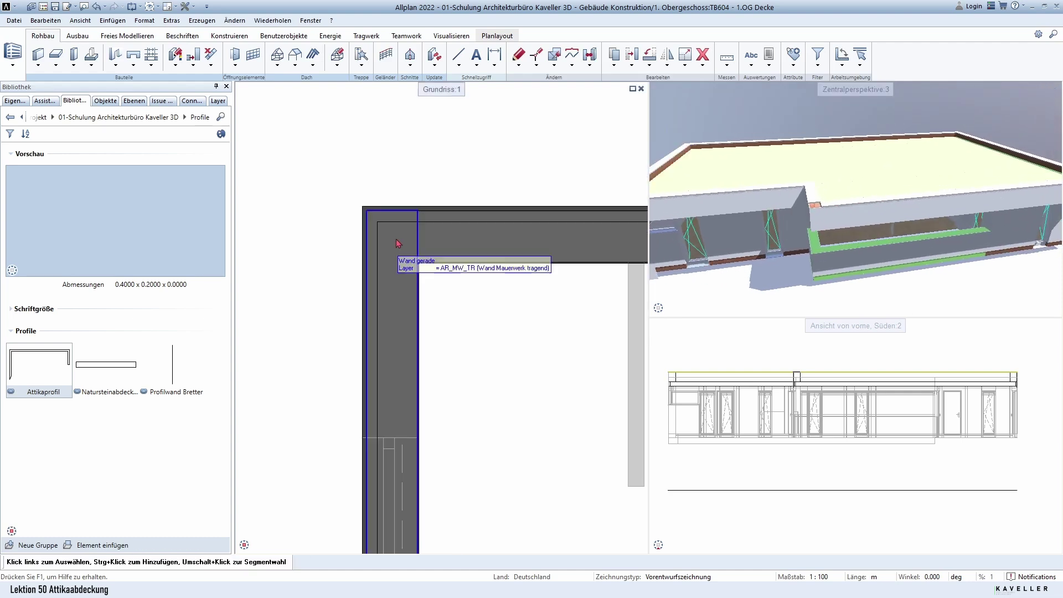
{"action": "scroll", "coordinate": [421, 277], "scroll_direction": "down", "scroll_amount": 2}
{"action": "scroll", "coordinate": [421, 277], "scroll_direction": "down", "scroll_amount": 2}
{"action": "scroll", "coordinate": [515, 394], "scroll_direction": "up", "scroll_amount": 5}
{"action": "scroll", "coordinate": [515, 393], "scroll_direction": "up", "scroll_amount": 3}
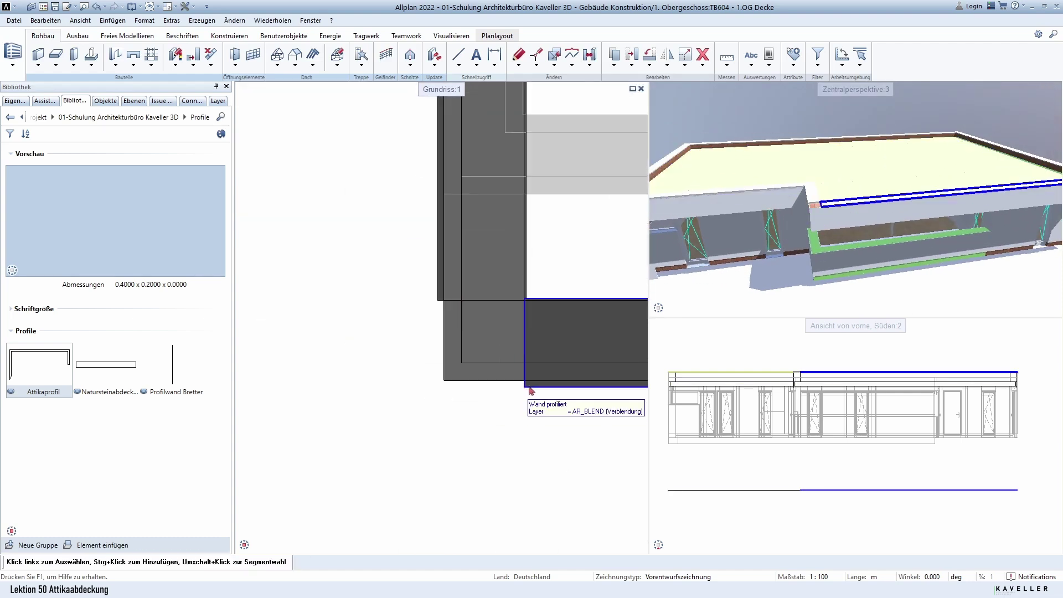
- Start joining another coping wall to its neighbour, then turn the 3D view toward the balcony
{"action": "right_click", "coordinate": [534, 392]}
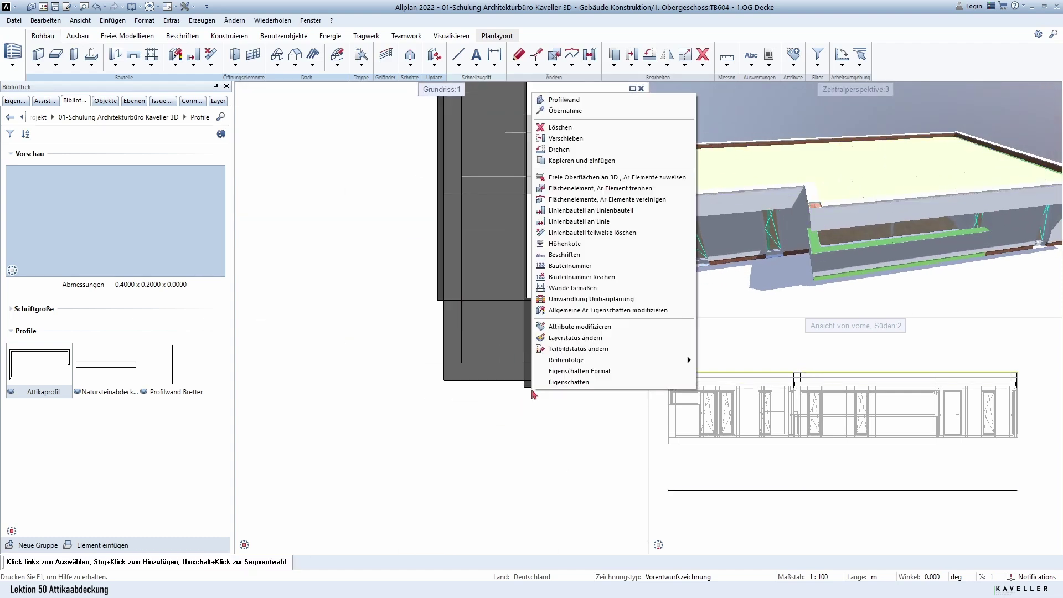
{"action": "left_click", "coordinate": [598, 211]}
{"action": "scroll", "coordinate": [437, 304], "scroll_direction": "up", "scroll_amount": 2}
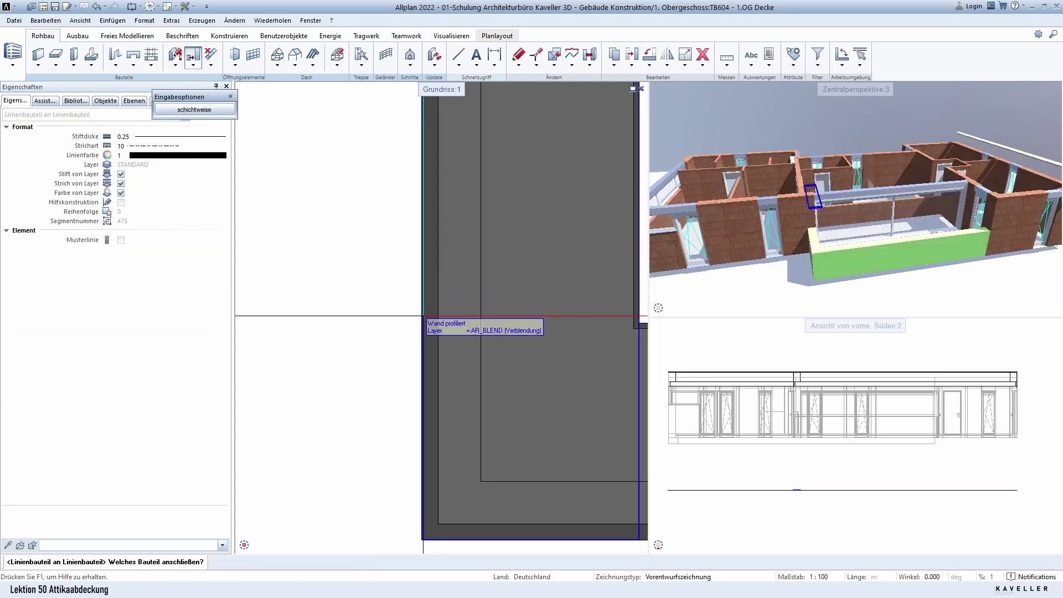
{"action": "mouse_move", "coordinate": [714, 250]}
{"action": "left_mouse_down"}
{"action": "mouse_move", "coordinate": [713, 393]}
{"action": "mouse_move", "coordinate": [940, 238]}
{"action": "mouse_move", "coordinate": [787, 277]}
{"action": "left_mouse_up"}
{"action": "scroll", "coordinate": [526, 396], "scroll_direction": "down", "scroll_amount": 5}
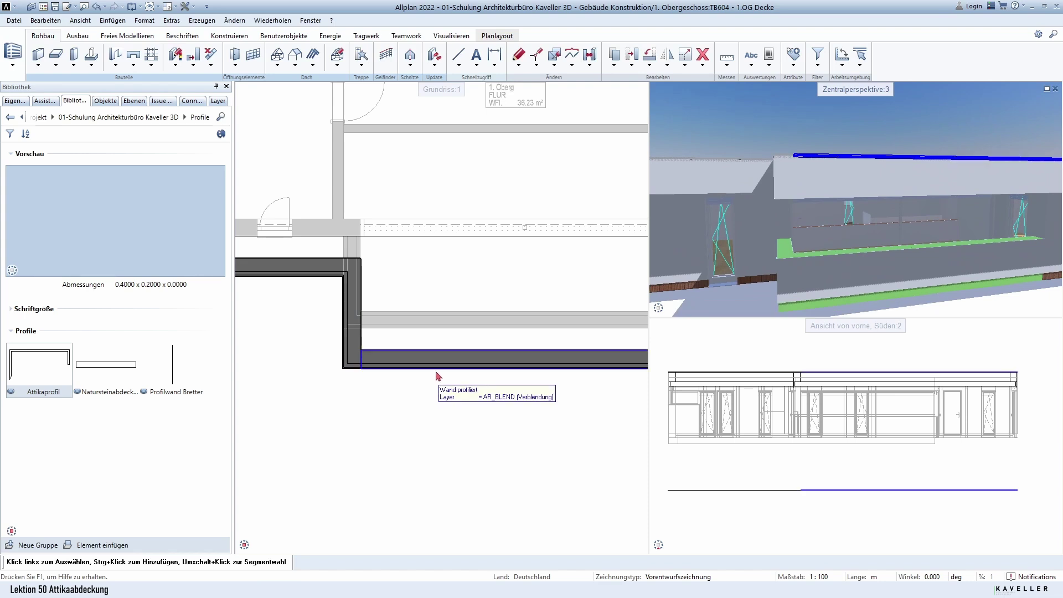
{"action": "scroll", "coordinate": [439, 377], "scroll_direction": "down", "scroll_amount": 3}
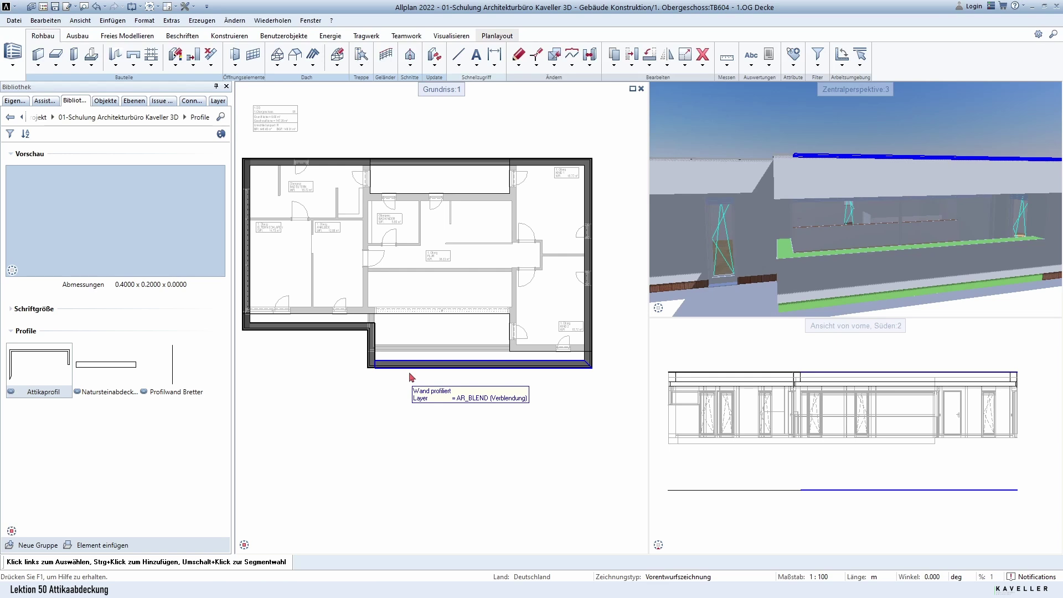
{"action": "left_click_drag", "start_coordinate": [797, 310], "coordinate": [742, 310]}
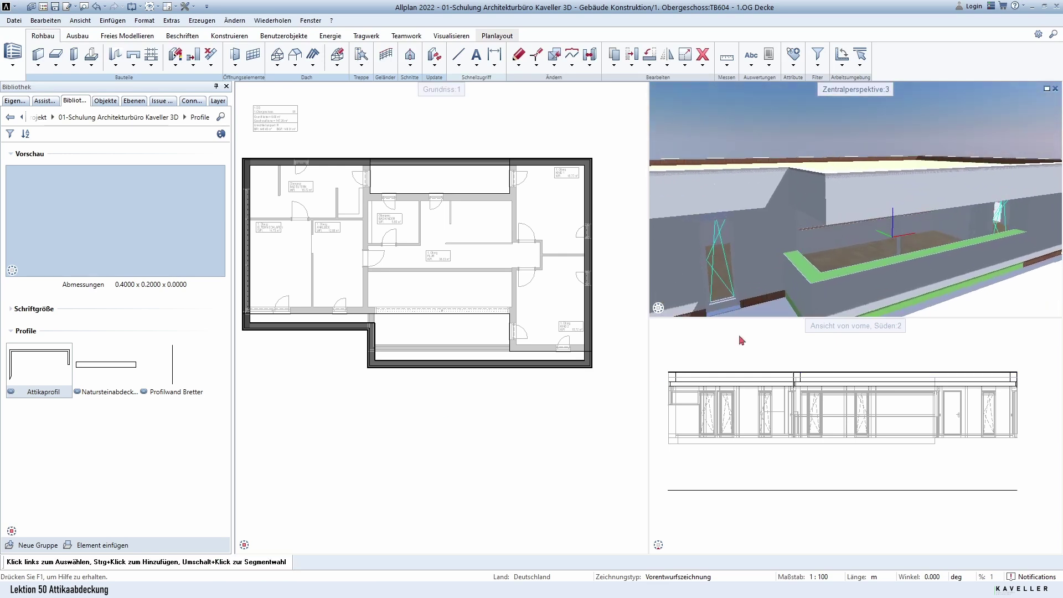
- Make drawing 601 '1. Obergeschoss 3D' the active drawing file via F2
{"action": "key", "text": "F2"}
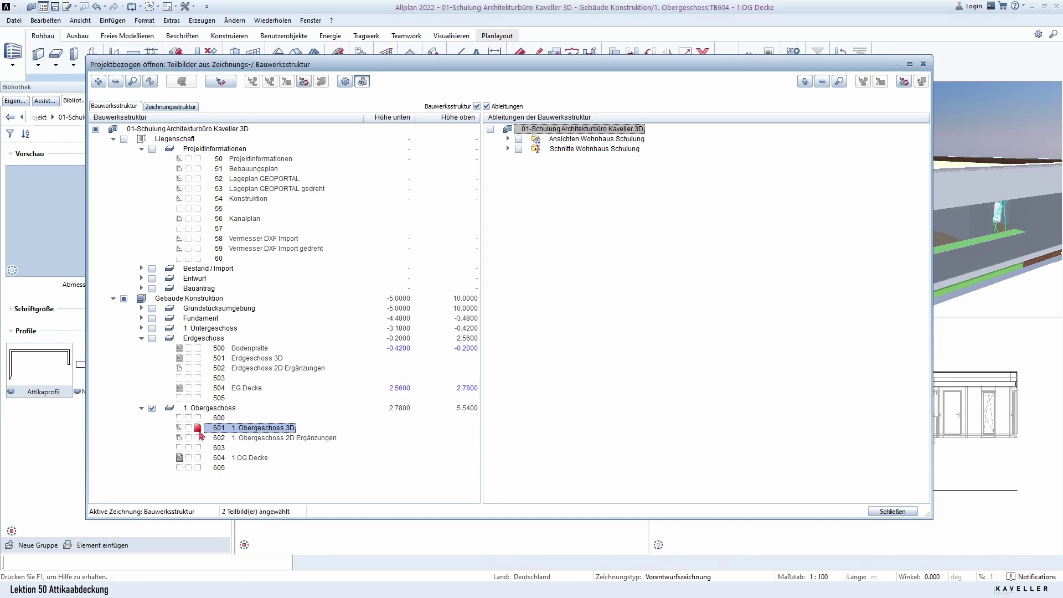
{"action": "left_click", "coordinate": [891, 511]}
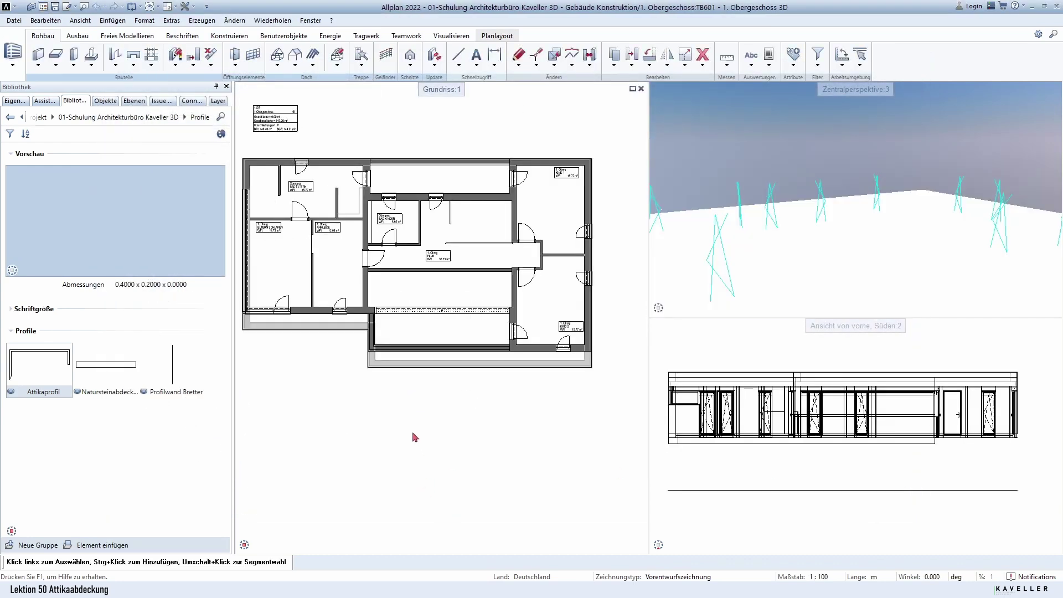
{"action": "scroll", "coordinate": [373, 371], "scroll_direction": "up", "scroll_amount": 5}
{"action": "scroll", "coordinate": [371, 364], "scroll_direction": "up", "scroll_amount": 3}
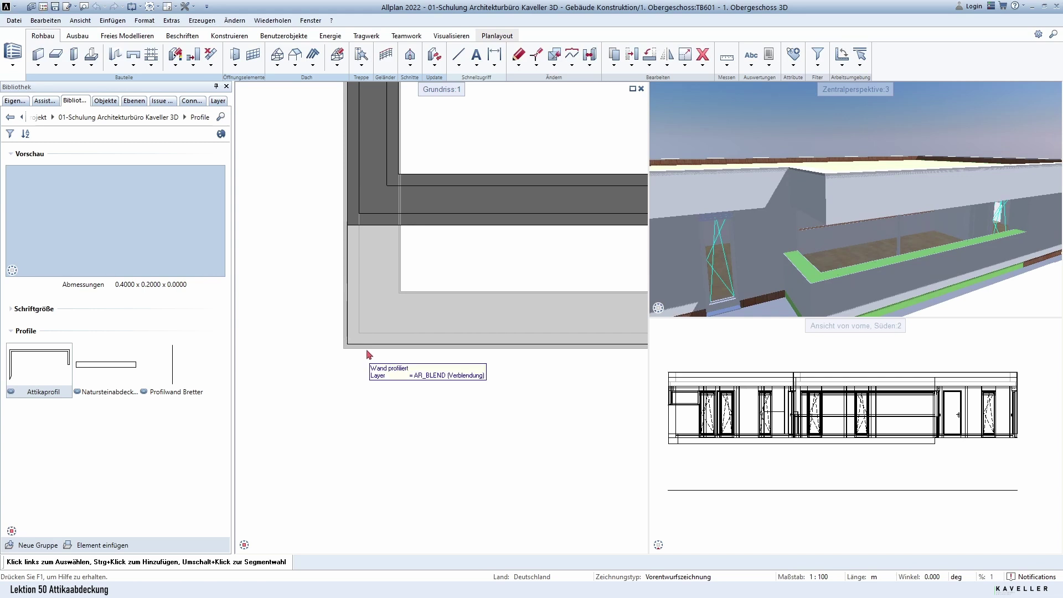
- Reuse the existing coping's settings with its underside 1.25 above 1. OG and height 0.04
{"action": "double_click", "coordinate": [367, 356]}
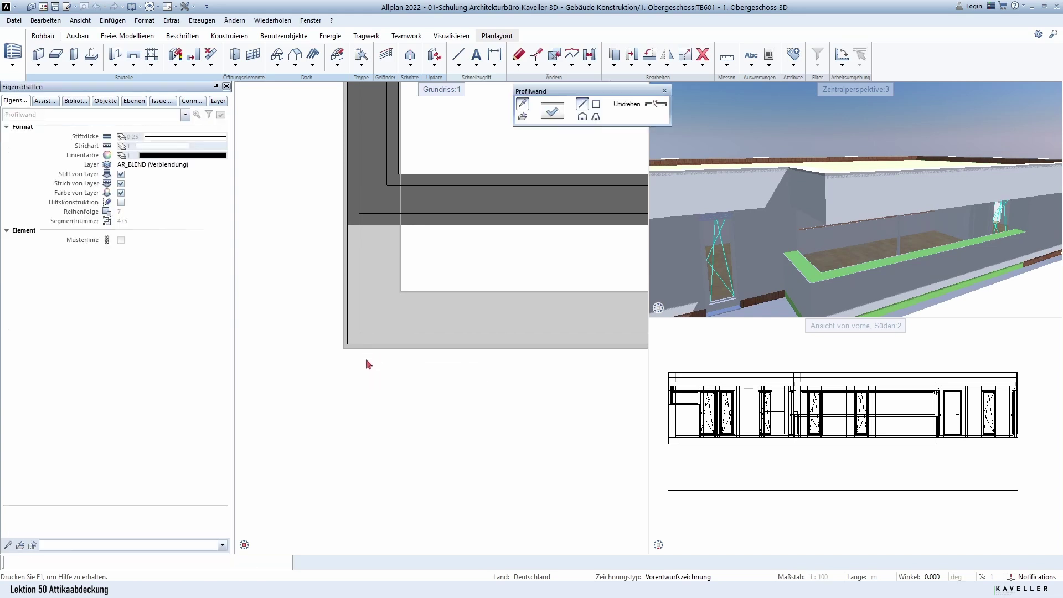
{"action": "left_click", "coordinate": [556, 116]}
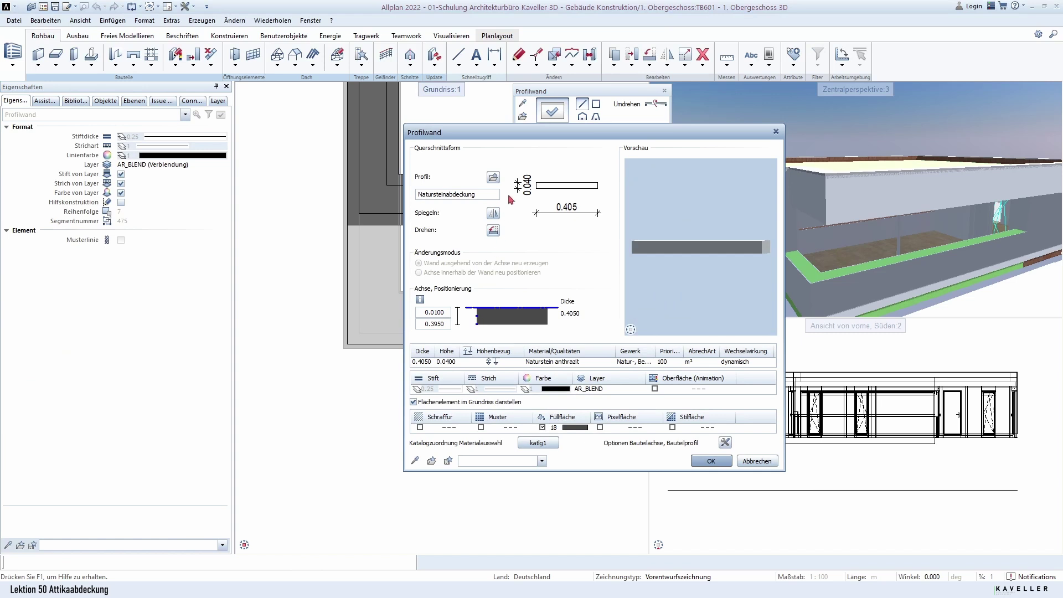
{"action": "left_click", "coordinate": [514, 363]}
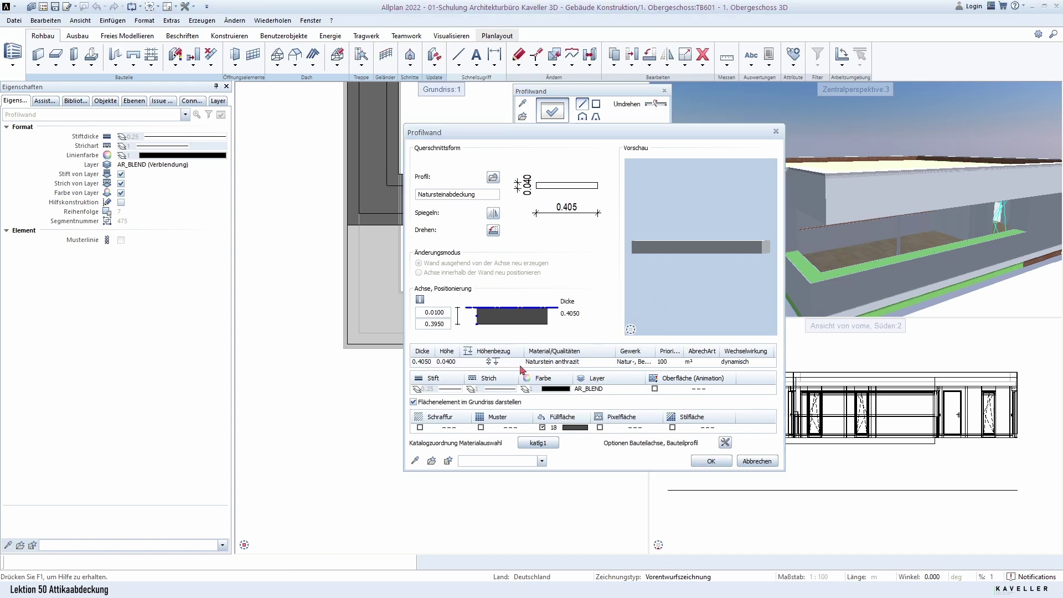
{"action": "left_click_drag", "start_coordinate": [208, 214], "coordinate": [194, 212]}
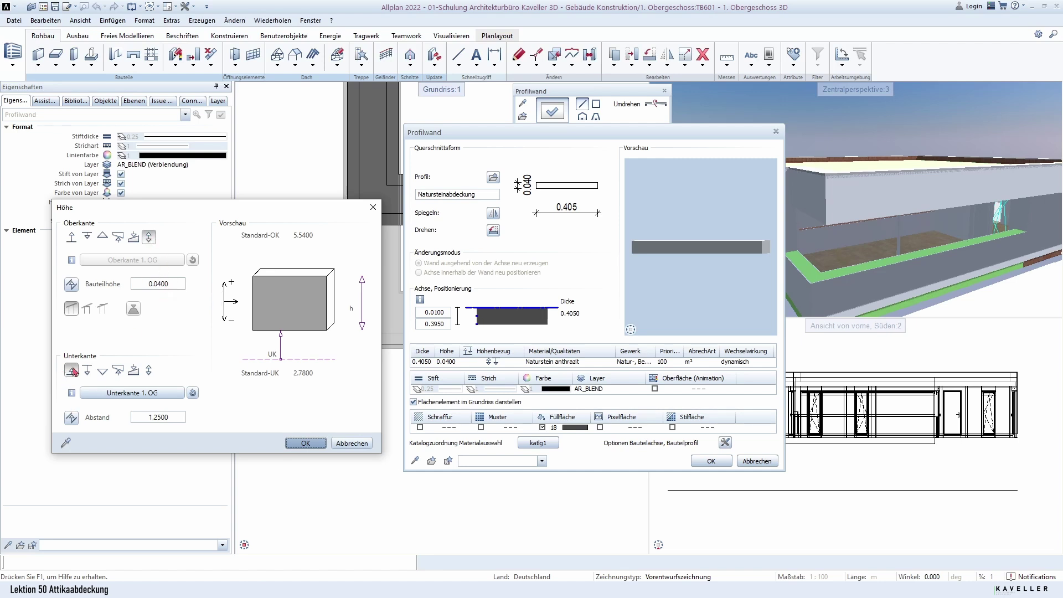
{"action": "left_click", "coordinate": [305, 443]}
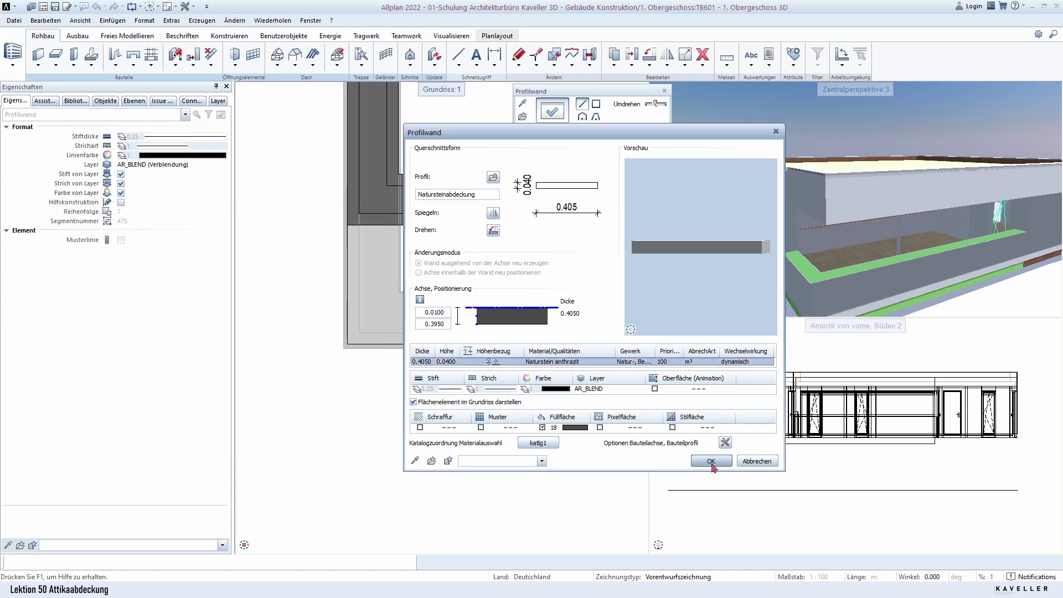
{"action": "left_click", "coordinate": [711, 461]}
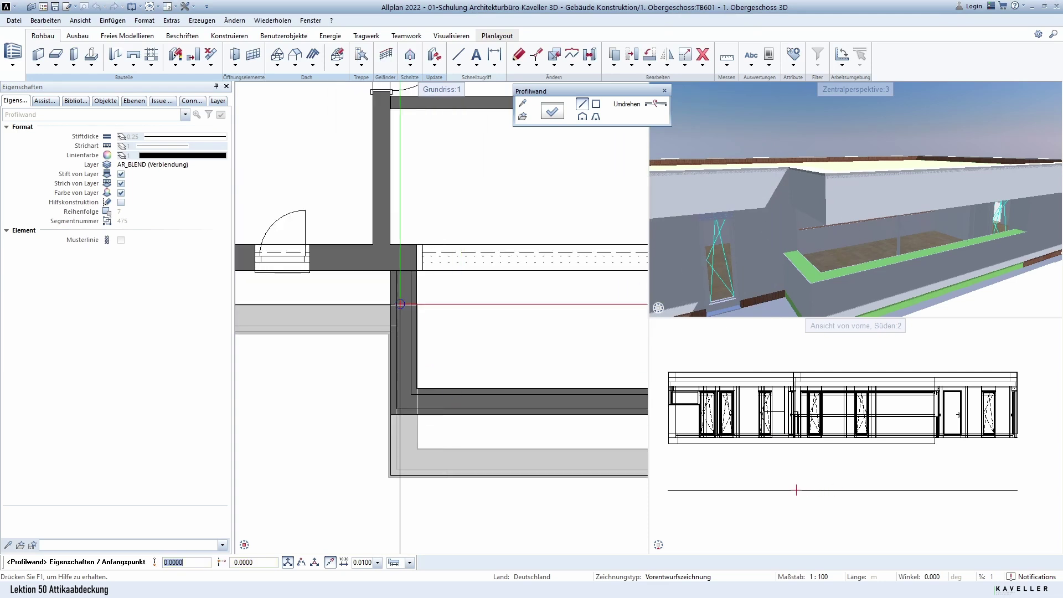
- Place coping points at the balcony parapet corner, dismiss the invalid-geometry warning and cancel
{"action": "scroll", "coordinate": [400, 304], "scroll_direction": "up", "scroll_amount": 1}
{"action": "scroll", "coordinate": [404, 310], "scroll_direction": "up", "scroll_amount": 1}
{"action": "scroll", "coordinate": [421, 332], "scroll_direction": "up", "scroll_amount": 1}
{"action": "scroll", "coordinate": [435, 357], "scroll_direction": "up", "scroll_amount": 1}
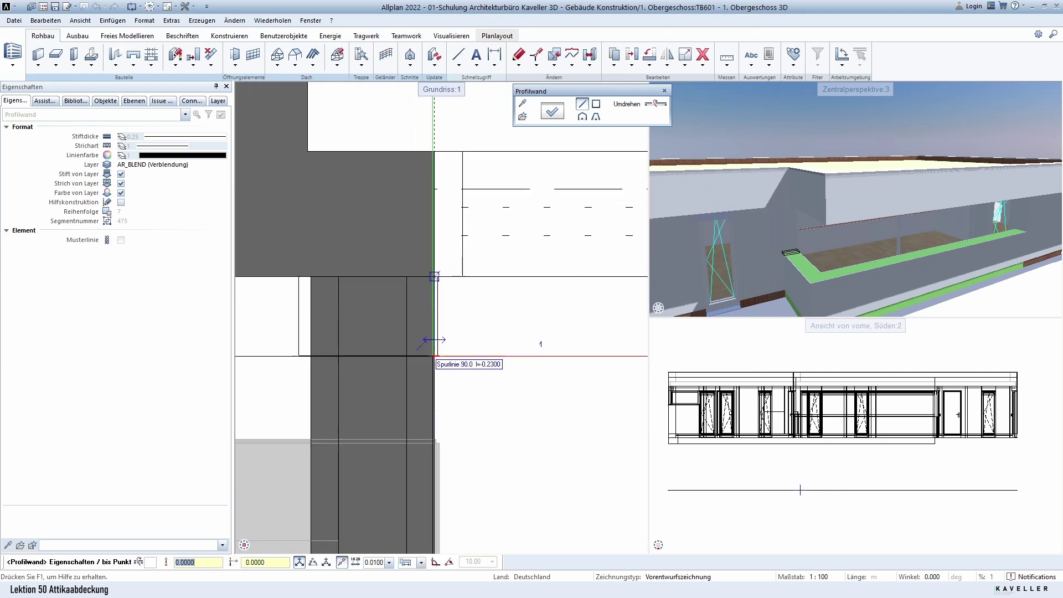
{"action": "scroll", "coordinate": [434, 356], "scroll_direction": "down", "scroll_amount": 2}
{"action": "scroll", "coordinate": [388, 288], "scroll_direction": "up", "scroll_amount": 1}
{"action": "scroll", "coordinate": [404, 360], "scroll_direction": "up", "scroll_amount": 1}
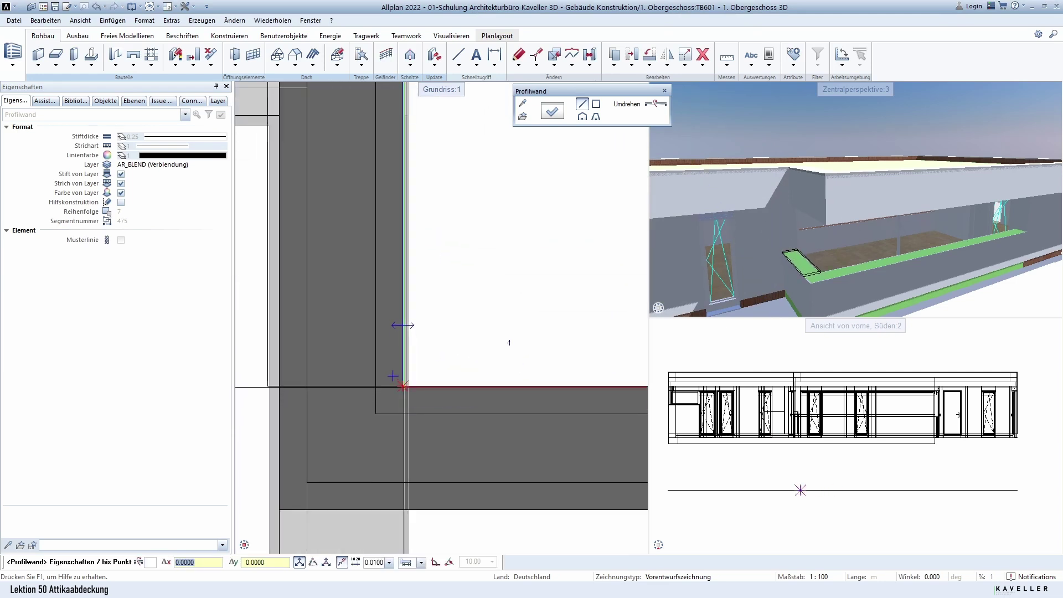
{"action": "left_click", "coordinate": [402, 386]}
{"action": "mouse_move", "coordinate": [809, 238]}
{"action": "middle_mouse_down"}
{"action": "mouse_move", "coordinate": [827, 214]}
{"action": "mouse_move", "coordinate": [831, 277]}
{"action": "middle_mouse_up"}
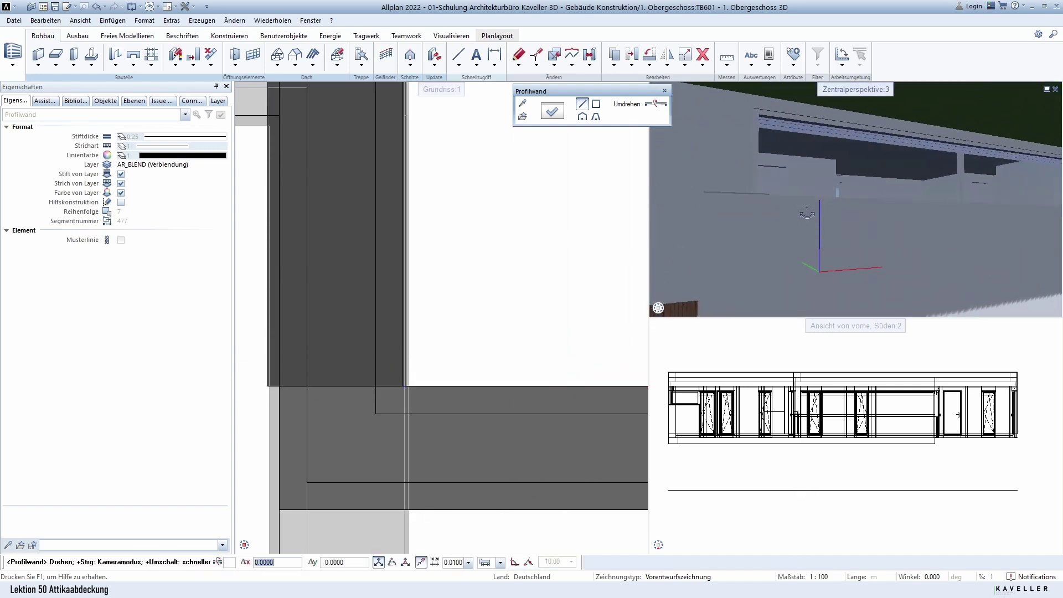
{"action": "scroll", "coordinate": [458, 413], "scroll_direction": "down", "scroll_amount": 2}
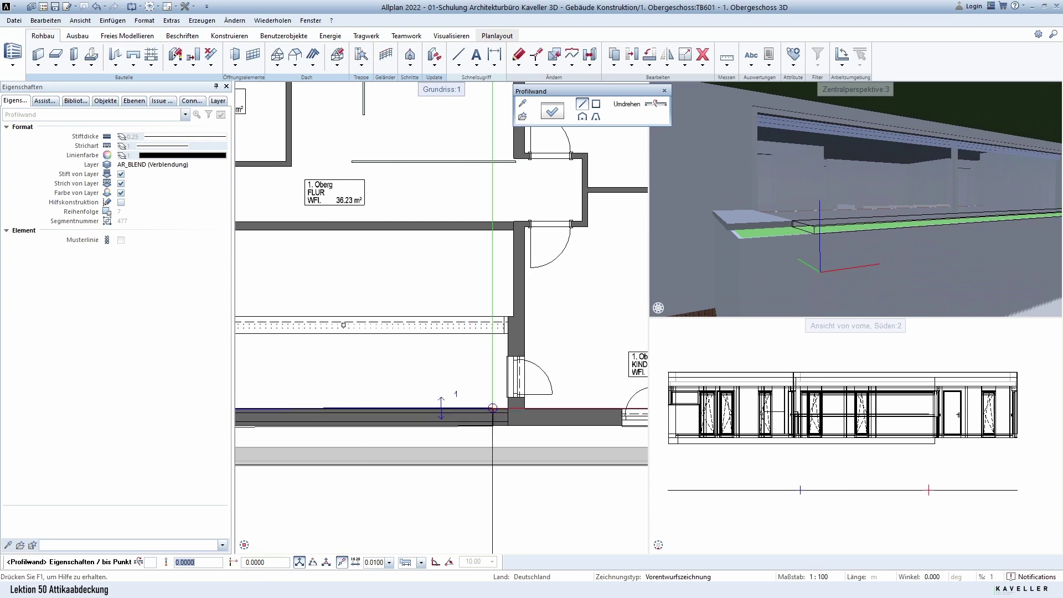
{"action": "scroll", "coordinate": [519, 412], "scroll_direction": "up", "scroll_amount": 2}
{"action": "left_click", "coordinate": [553, 412]}
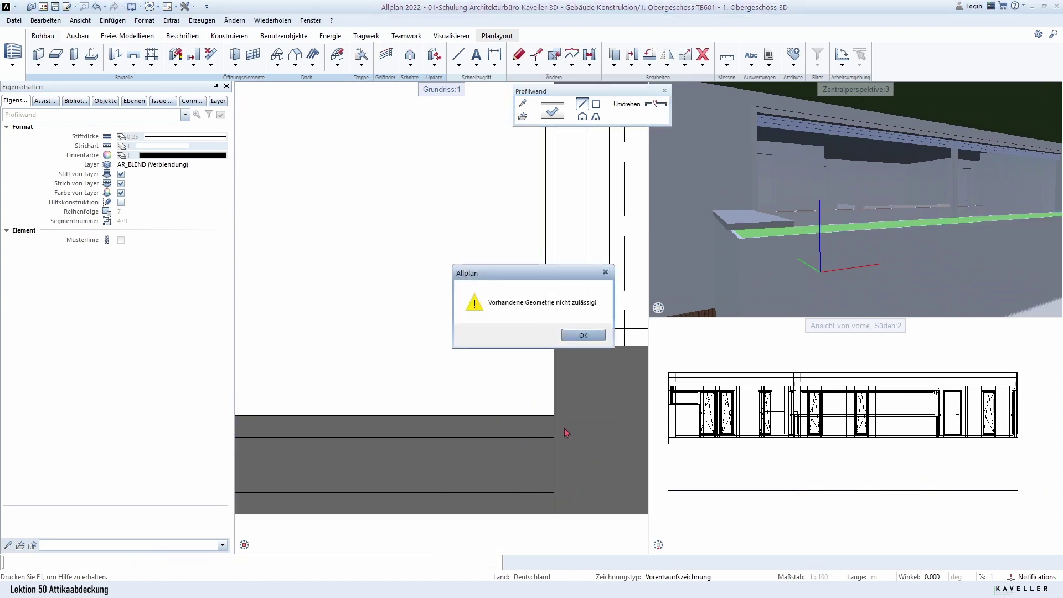
{"action": "left_click", "coordinate": [597, 336]}
{"action": "key", "text": "Escape"}
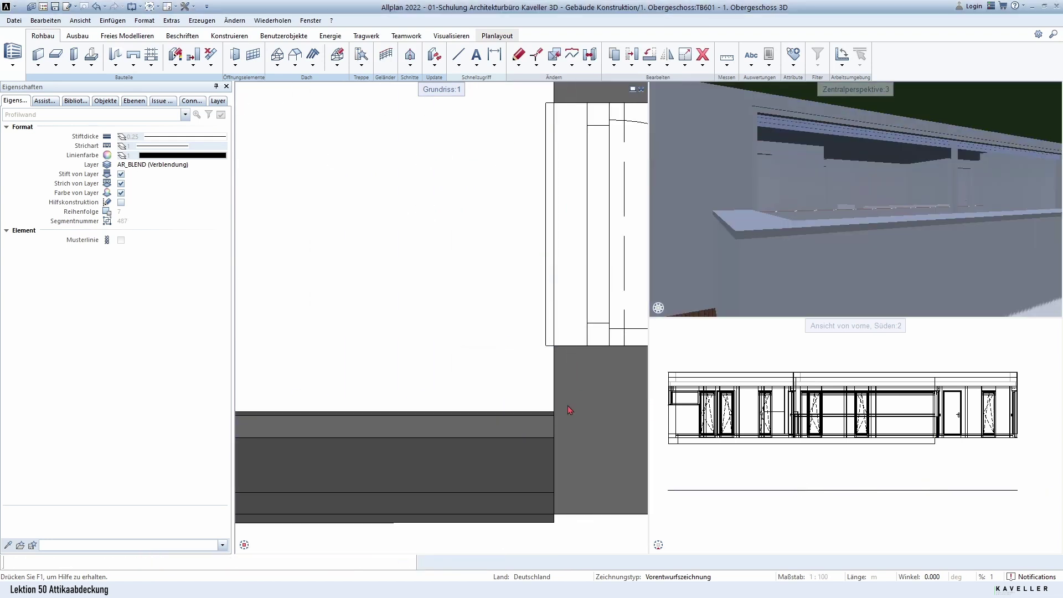
- Inspect the coping in 3D and resume drawing with the existing profiled wall's settings
{"action": "left_click_drag", "start_coordinate": [838, 228], "coordinate": [936, 243]}
{"action": "scroll", "coordinate": [444, 442], "scroll_direction": "down", "scroll_amount": 3}
{"action": "scroll", "coordinate": [429, 464], "scroll_direction": "down", "scroll_amount": 2}
{"action": "scroll", "coordinate": [429, 464], "scroll_direction": "up", "scroll_amount": 3}
{"action": "scroll", "coordinate": [442, 467], "scroll_direction": "up", "scroll_amount": 2}
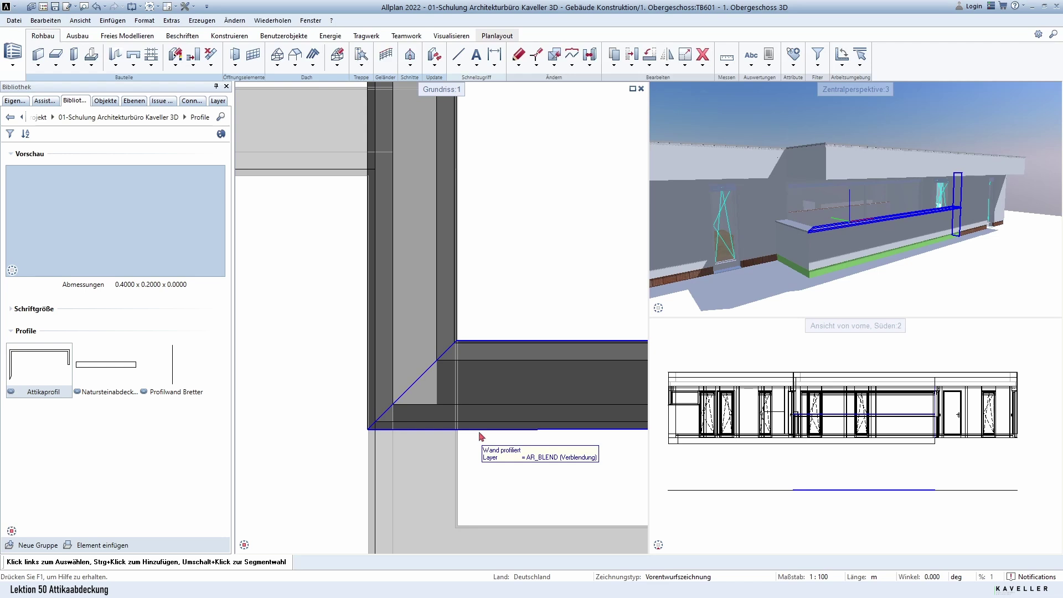
{"action": "scroll", "coordinate": [408, 428], "scroll_direction": "down", "scroll_amount": 1}
{"action": "scroll", "coordinate": [485, 373], "scroll_direction": "down", "scroll_amount": 1}
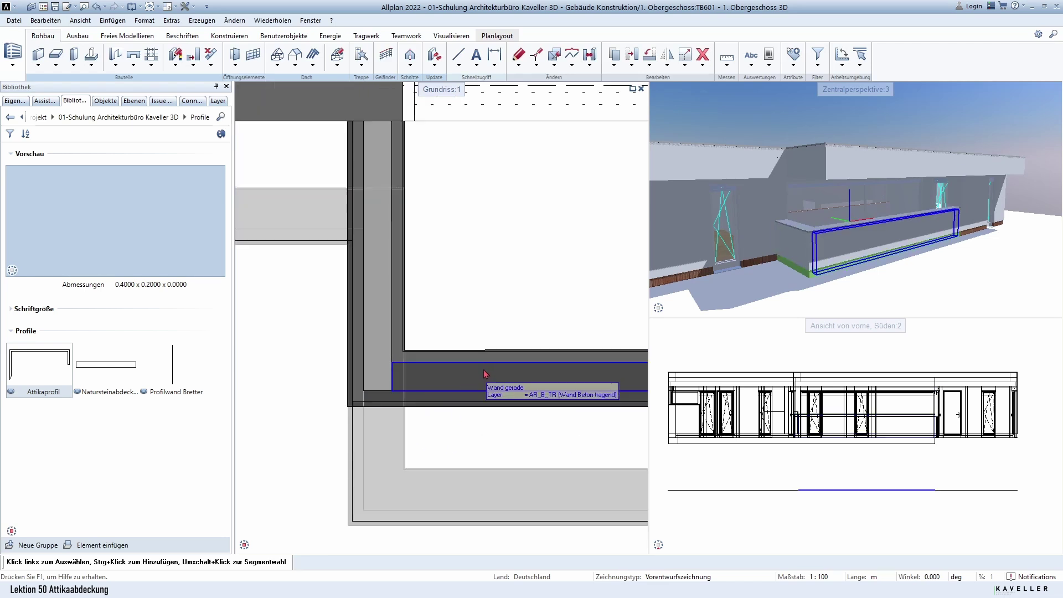
{"action": "scroll", "coordinate": [353, 363], "scroll_direction": "up", "scroll_amount": 2}
{"action": "scroll", "coordinate": [323, 356], "scroll_direction": "up", "scroll_amount": 2}
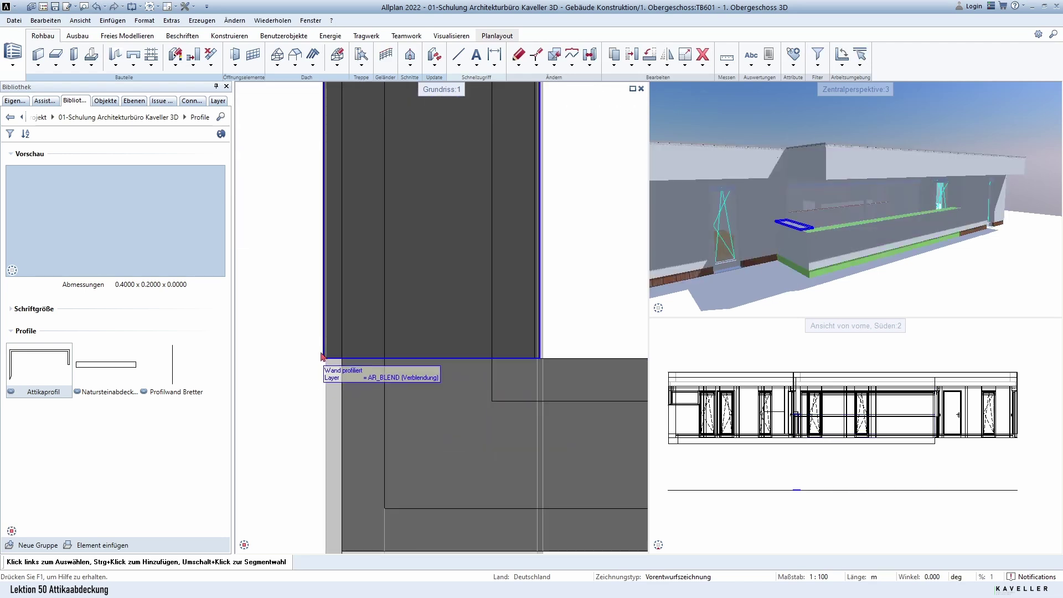
{"action": "double_click", "coordinate": [323, 356]}
{"action": "middle_click_drag", "start_coordinate": [311, 348], "coordinate": [523, 348]}
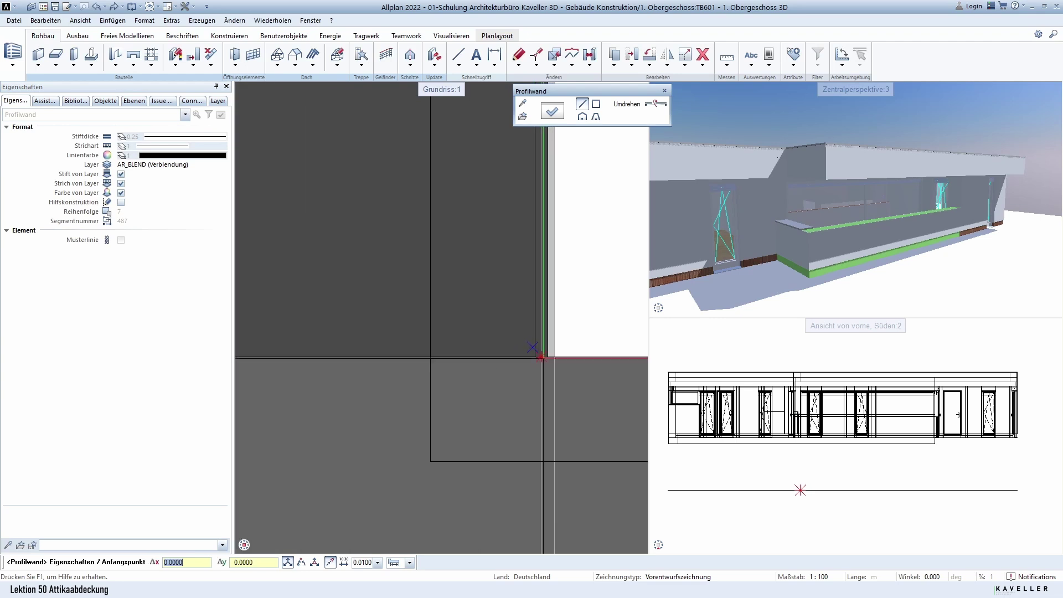
- Draw a coping segment along the balcony parapet from the wall corner
{"action": "left_click", "coordinate": [541, 357]}
{"action": "scroll", "coordinate": [541, 357], "scroll_direction": "down", "scroll_amount": 2}
{"action": "scroll", "coordinate": [511, 359], "scroll_direction": "down", "scroll_amount": 2}
{"action": "scroll", "coordinate": [512, 359], "scroll_direction": "down", "scroll_amount": 1}
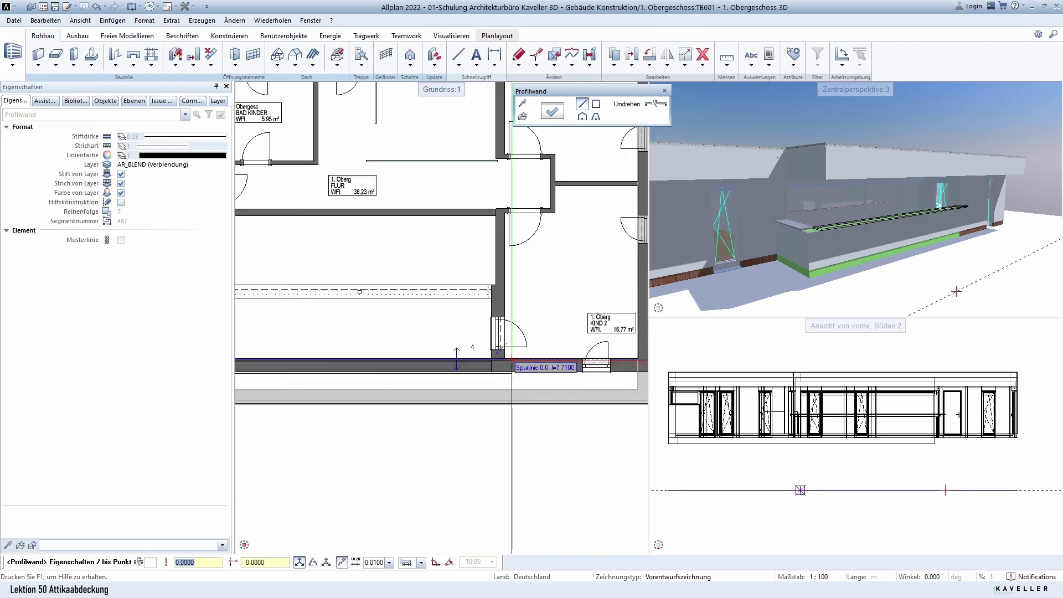
{"action": "scroll", "coordinate": [512, 359], "scroll_direction": "up", "scroll_amount": 3}
{"action": "left_click", "coordinate": [524, 348]}
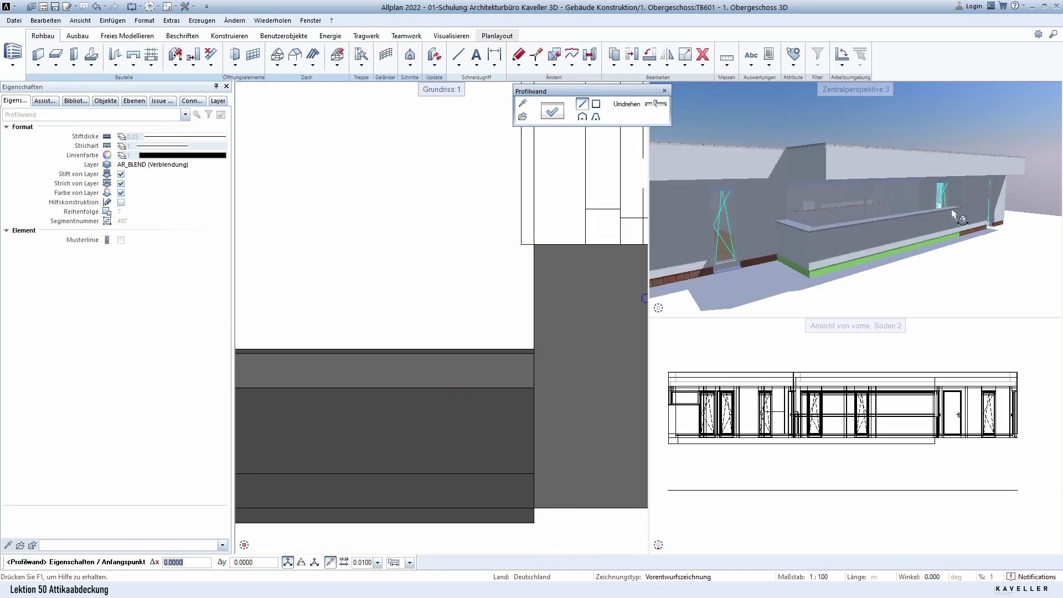
- Start the next coping piece at the following corner, flipped to the other side with Umdrehen
{"action": "middle_click_drag", "start_coordinate": [954, 214], "coordinate": [920, 282], "text": "shift"}
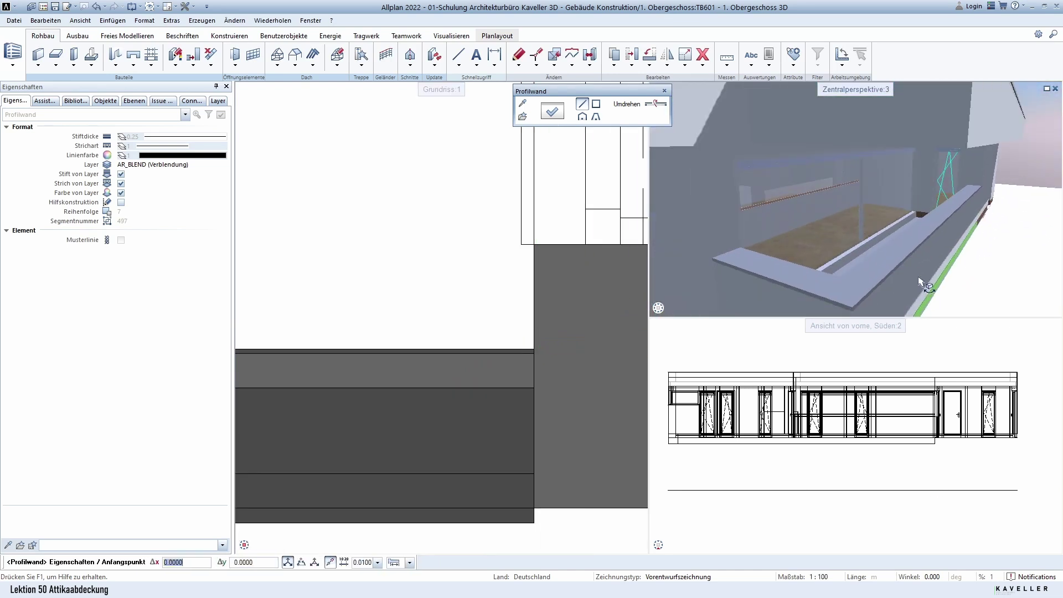
{"action": "scroll", "coordinate": [514, 353], "scroll_direction": "down", "scroll_amount": 3}
{"action": "scroll", "coordinate": [515, 354], "scroll_direction": "down", "scroll_amount": 2}
{"action": "scroll", "coordinate": [383, 275], "scroll_direction": "up", "scroll_amount": 2}
{"action": "scroll", "coordinate": [384, 275], "scroll_direction": "up", "scroll_amount": 2}
{"action": "scroll", "coordinate": [377, 280], "scroll_direction": "up", "scroll_amount": 2}
{"action": "scroll", "coordinate": [363, 292], "scroll_direction": "up", "scroll_amount": 2}
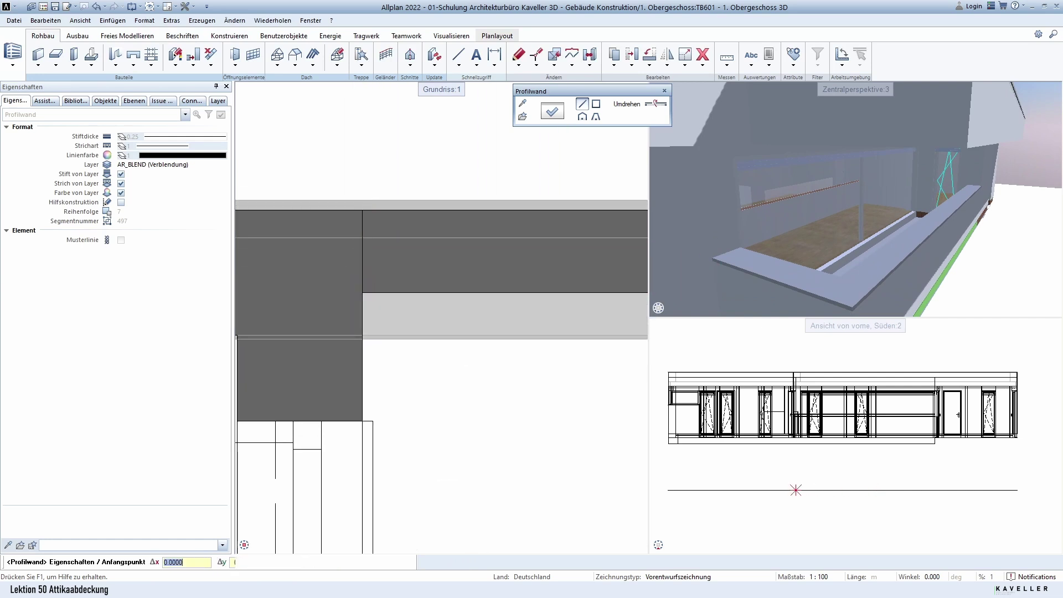
{"action": "left_click", "coordinate": [363, 292]}
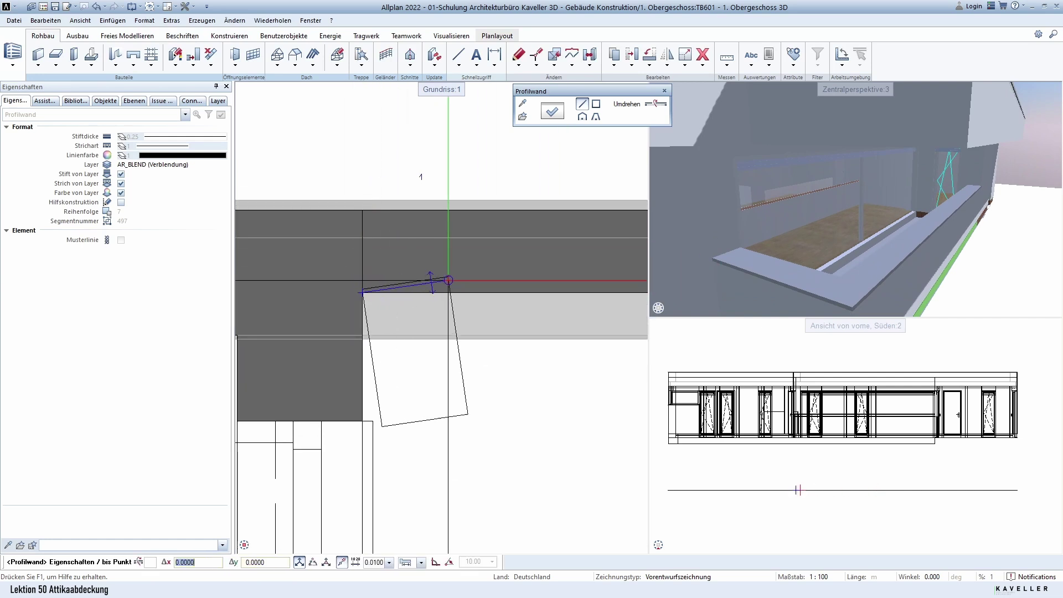
{"action": "left_click", "coordinate": [664, 107]}
{"action": "scroll", "coordinate": [392, 384], "scroll_direction": "down", "scroll_amount": 3}
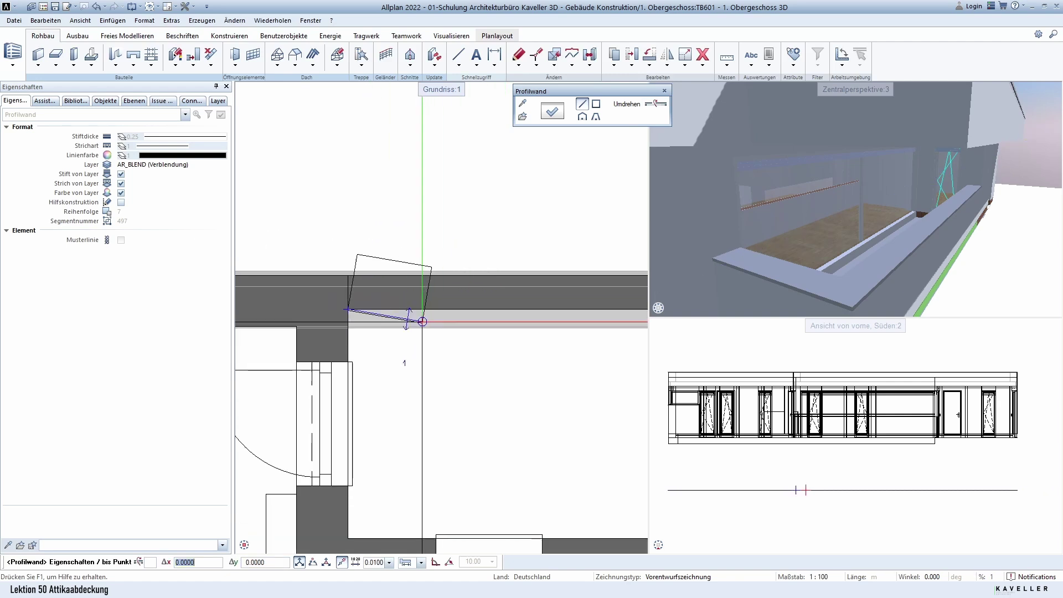
- Set the coping thickness to 0.290 (.24+.01+.04) and fix its start point at the corner
{"action": "left_click", "coordinate": [549, 116]}
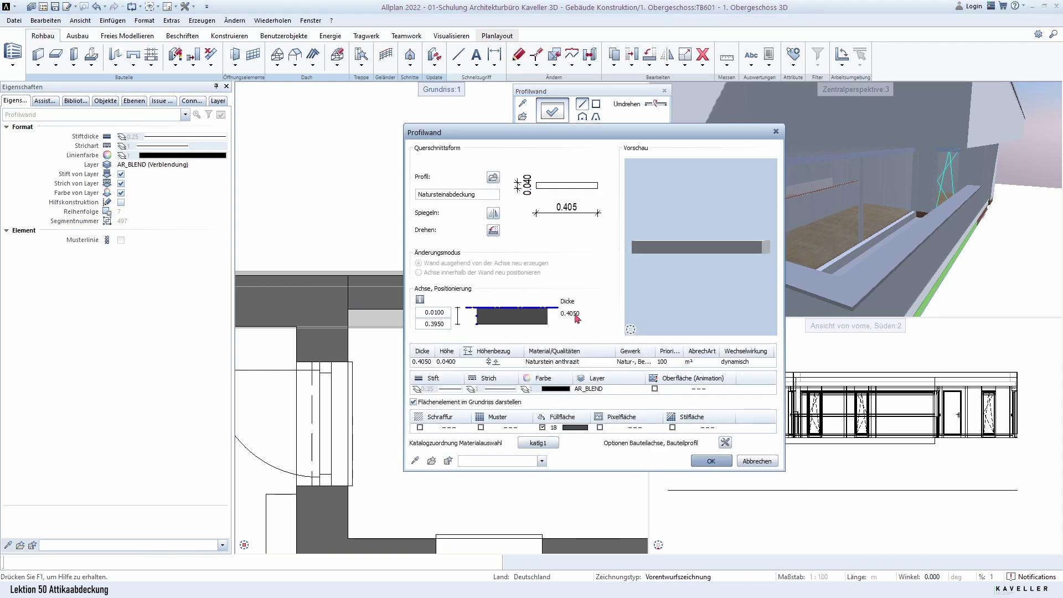
{"action": "left_click", "coordinate": [571, 313]}
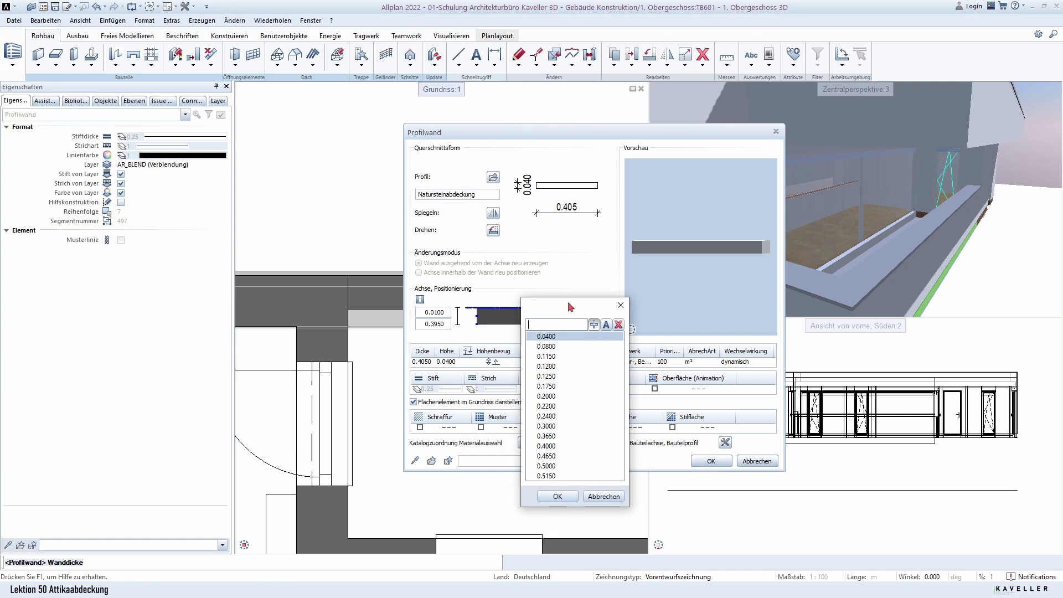
{"action": "left_click_drag", "start_coordinate": [570, 307], "coordinate": [286, 209]}
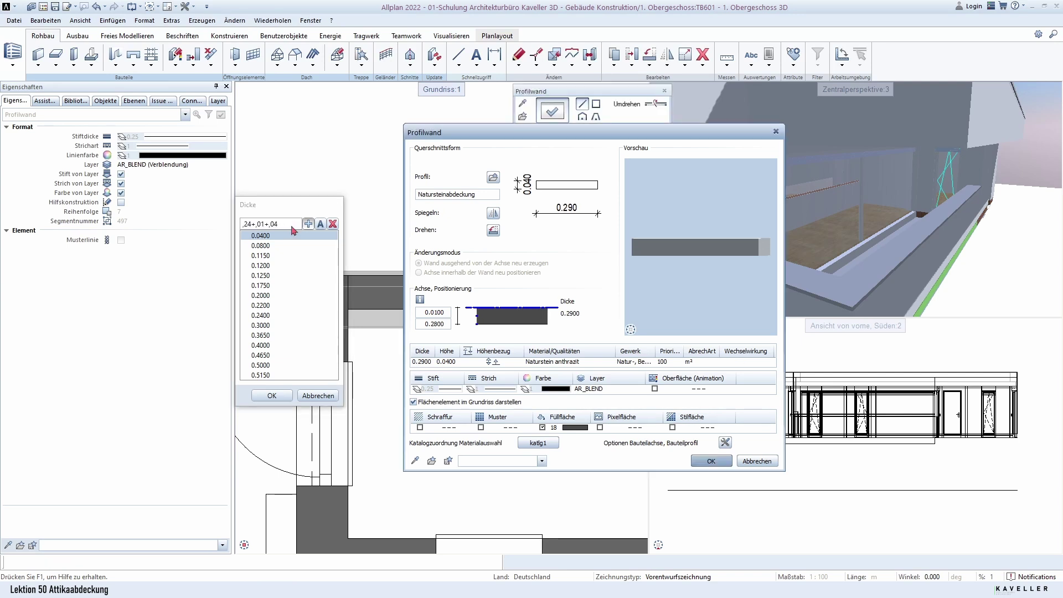
{"action": "key", "text": "Return"}
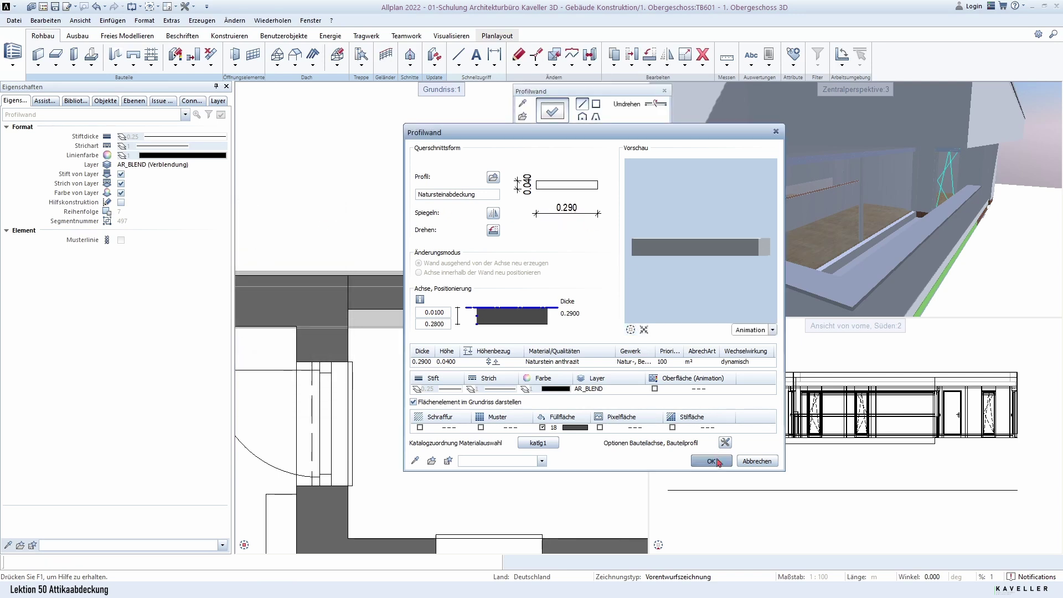
{"action": "left_click", "coordinate": [713, 463]}
{"action": "left_click", "coordinate": [348, 309]}
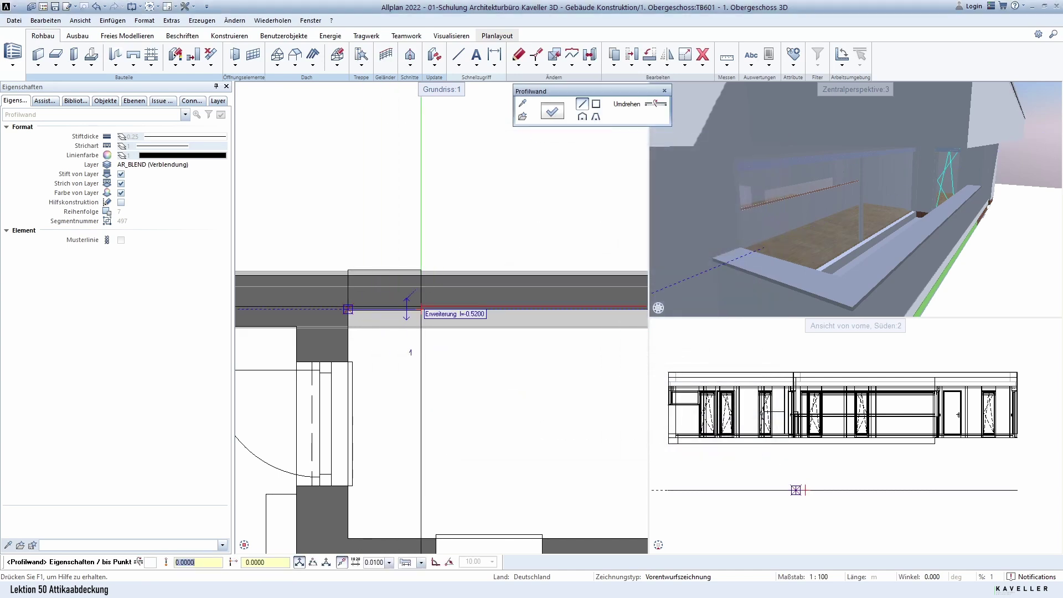
- End the 0.290 coping piece at the wall corner and exit Profilwand, checking it in 3D
{"action": "scroll", "coordinate": [490, 309], "scroll_direction": "down", "scroll_amount": 3}
{"action": "scroll", "coordinate": [432, 310], "scroll_direction": "up", "scroll_amount": 3}
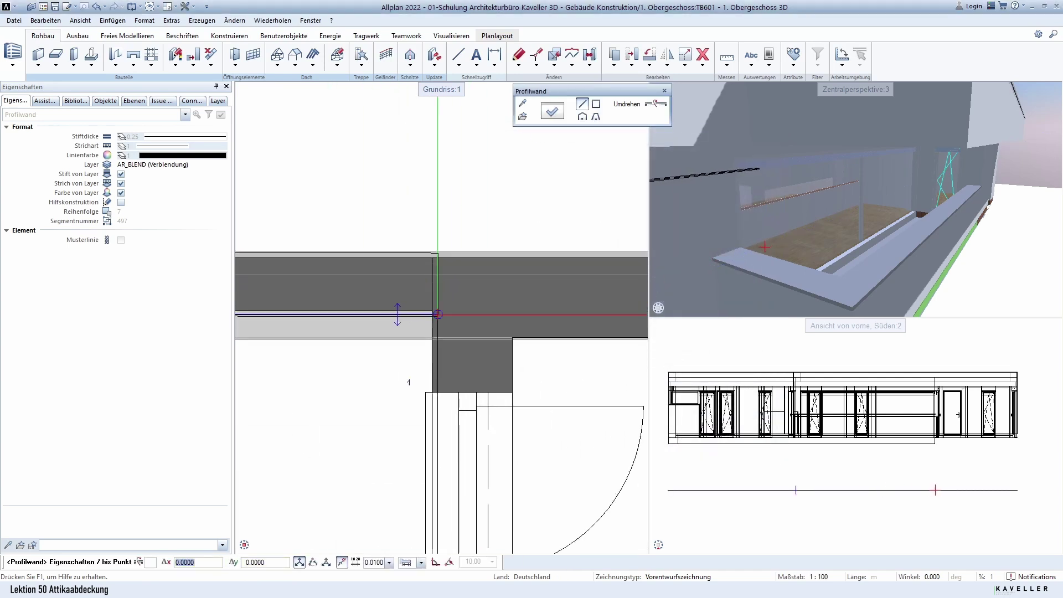
{"action": "left_click", "coordinate": [432, 310]}
{"action": "key", "text": "Escape"}
{"action": "mouse_move", "coordinate": [919, 232]}
{"action": "middle_mouse_down"}
{"action": "mouse_move", "coordinate": [964, 216]}
{"action": "mouse_move", "coordinate": [882, 216]}
{"action": "middle_mouse_up"}
{"action": "scroll", "coordinate": [882, 216], "scroll_direction": "up", "scroll_amount": 5}
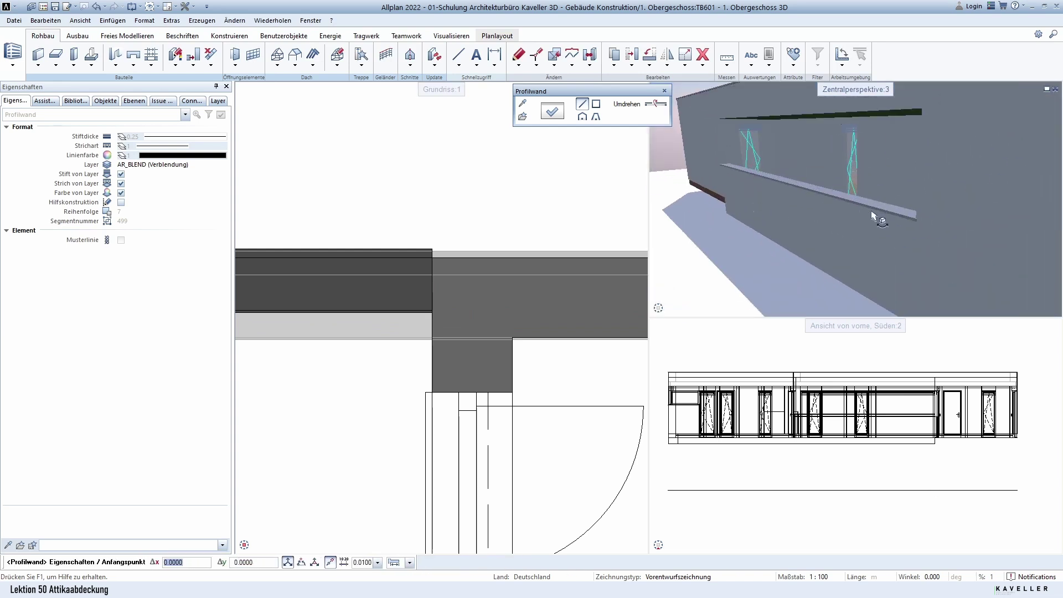
{"action": "key", "text": "Escape"}
{"action": "scroll", "coordinate": [883, 215], "scroll_direction": "down", "scroll_amount": 2}
{"action": "scroll", "coordinate": [882, 215], "scroll_direction": "down", "scroll_amount": 4}
{"action": "middle_click_drag", "start_coordinate": [883, 215], "coordinate": [904, 224]}
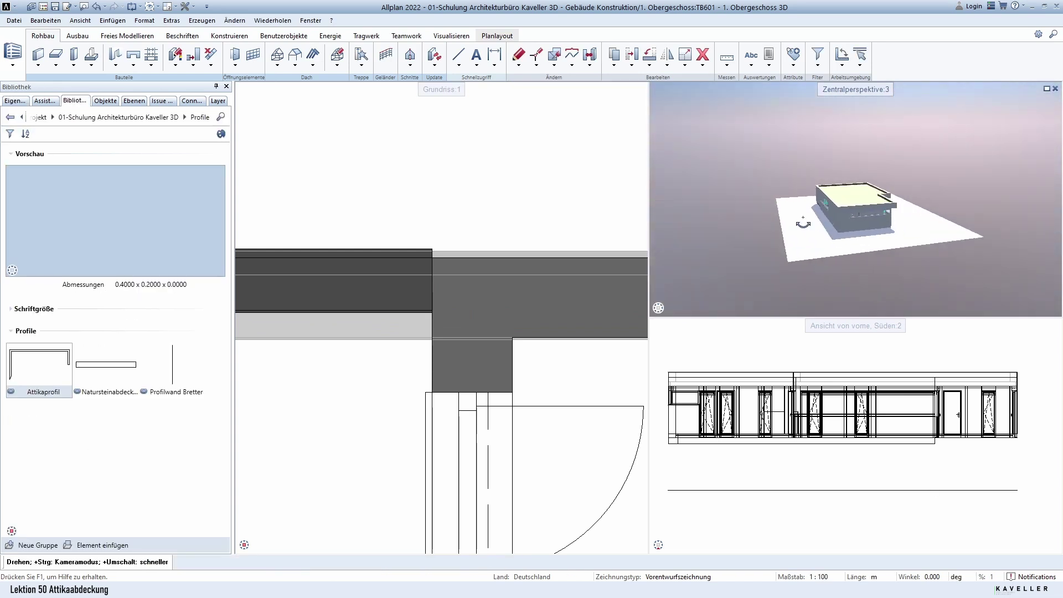
{"action": "scroll", "coordinate": [904, 224], "scroll_direction": "up", "scroll_amount": 5}
{"action": "scroll", "coordinate": [904, 225], "scroll_direction": "up", "scroll_amount": 2}
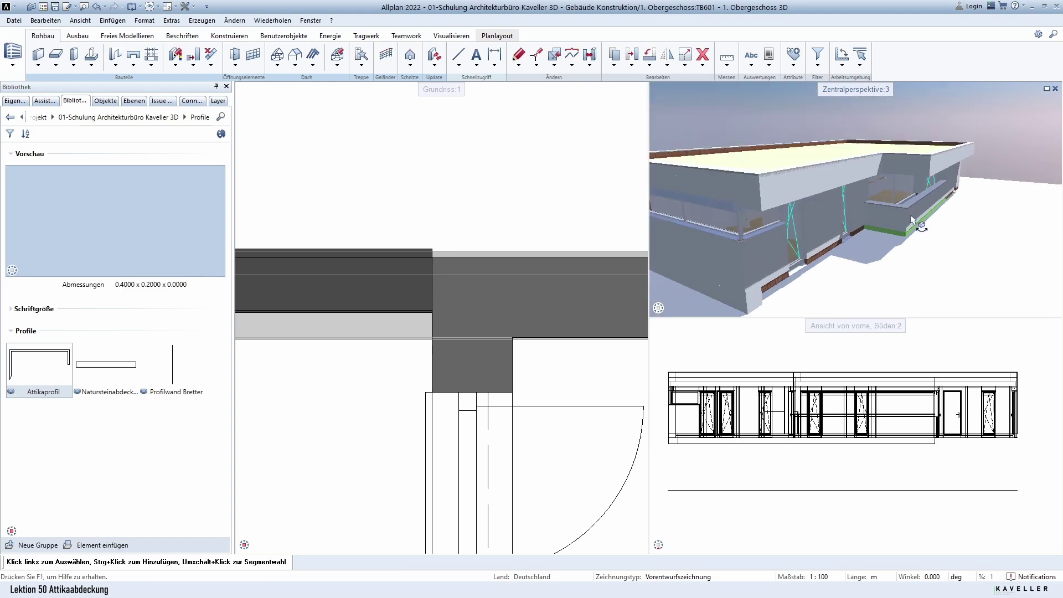